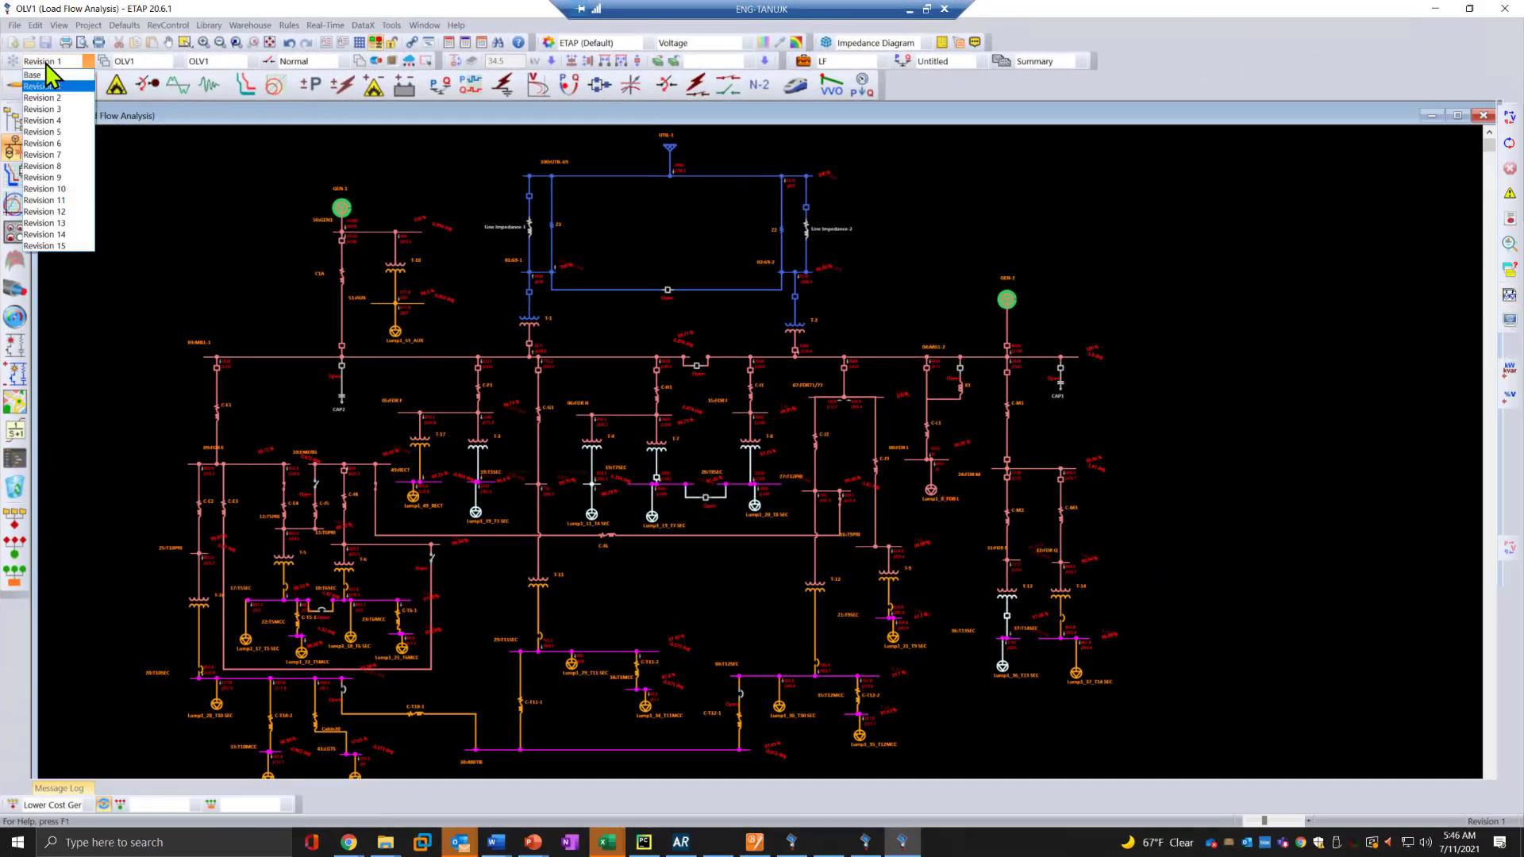
Step: Switch OLV1 to the Base revision, turn on Edit Mode, and select generator GEN-2
click(36, 75)
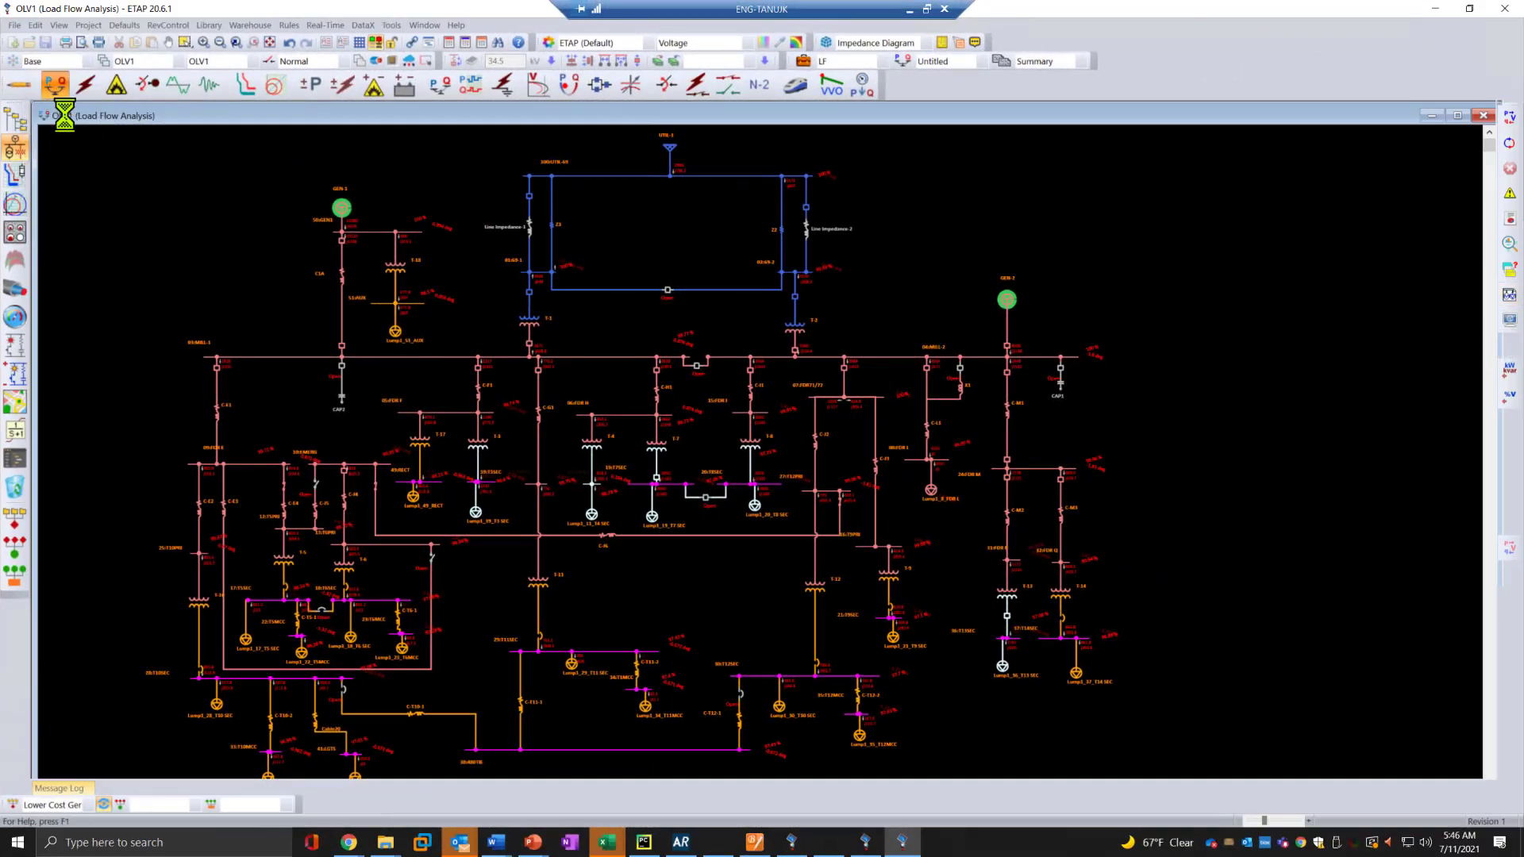
click(16, 86)
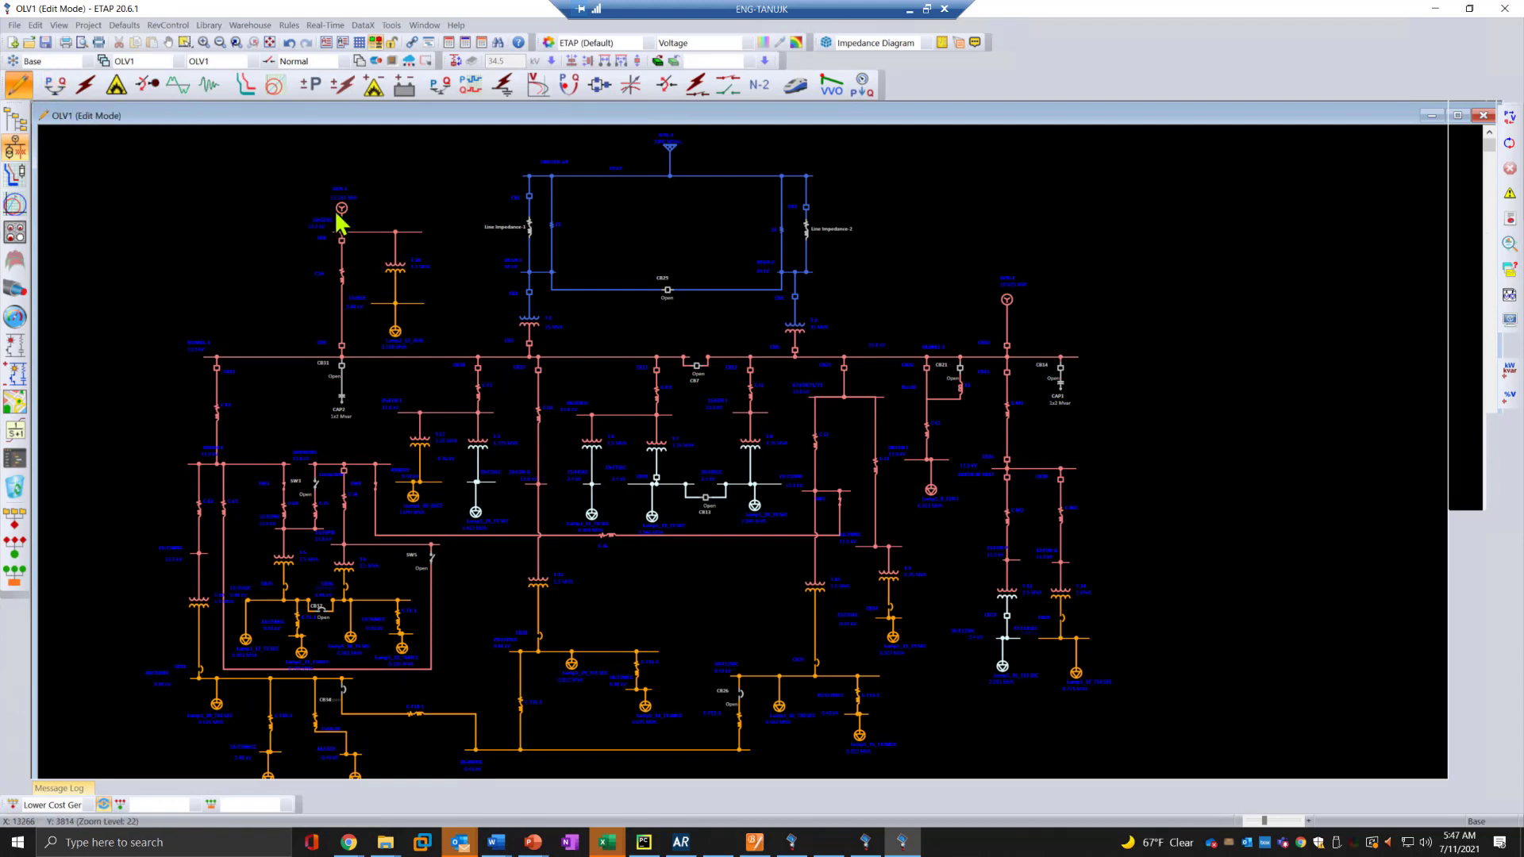
click(1008, 303)
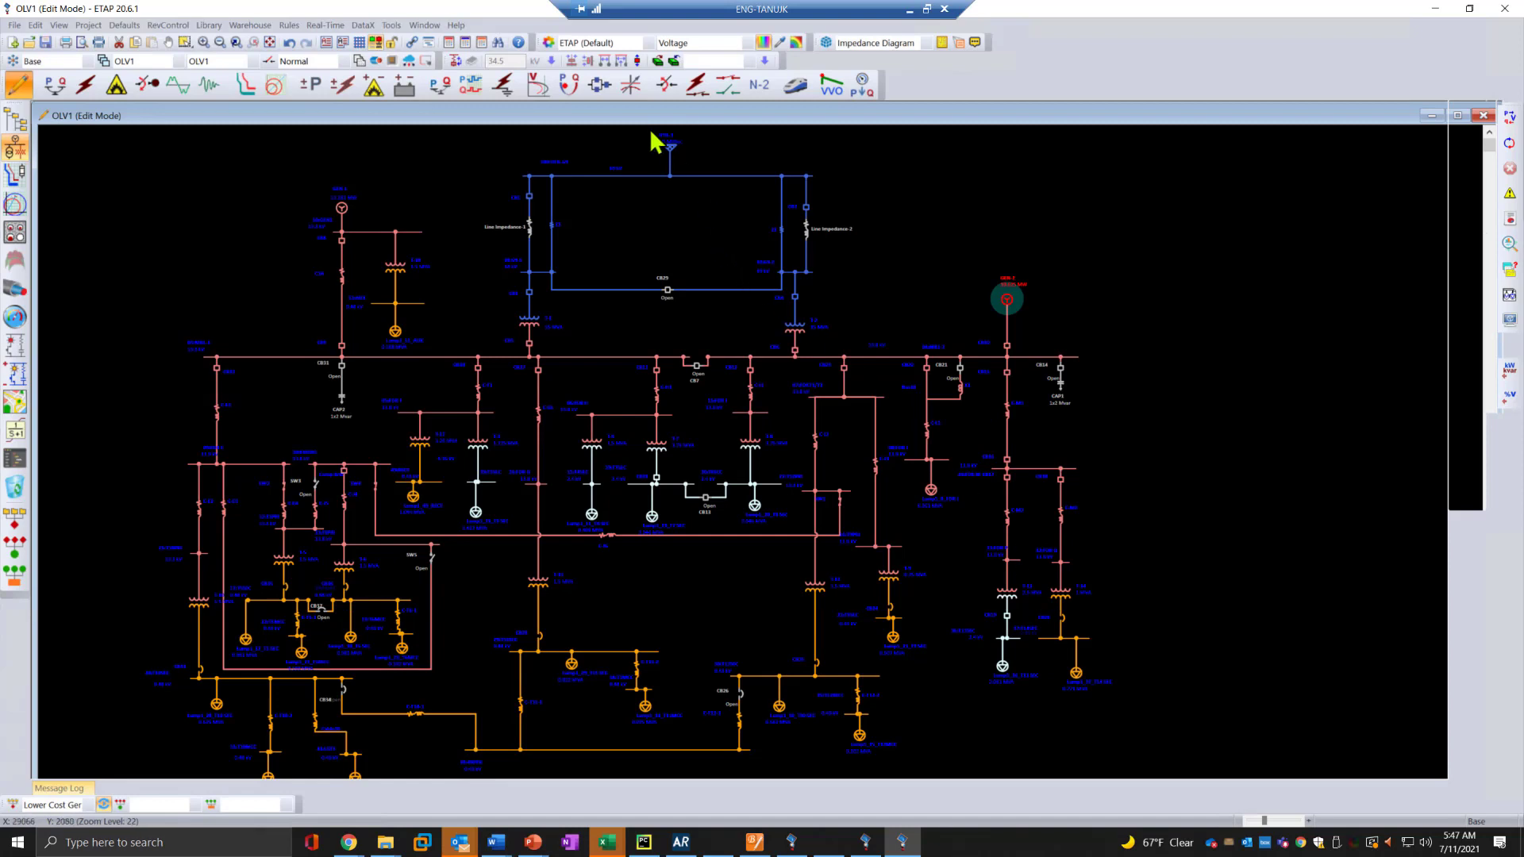
Step: Run a load flow in Load Flow Analysis mode and zoom into the OLV1 results
click(56, 82)
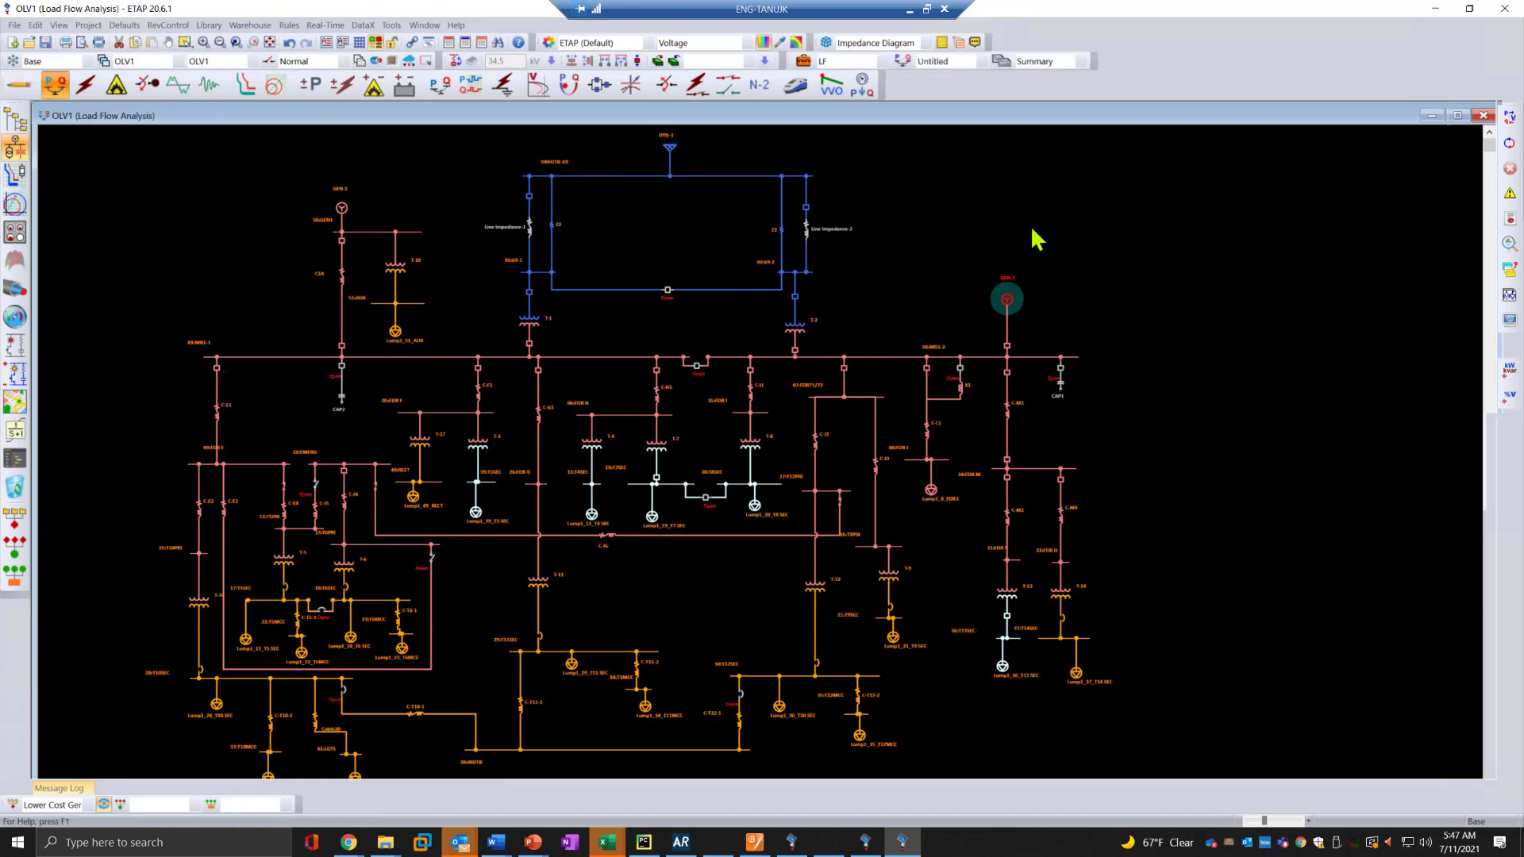
click(1510, 119)
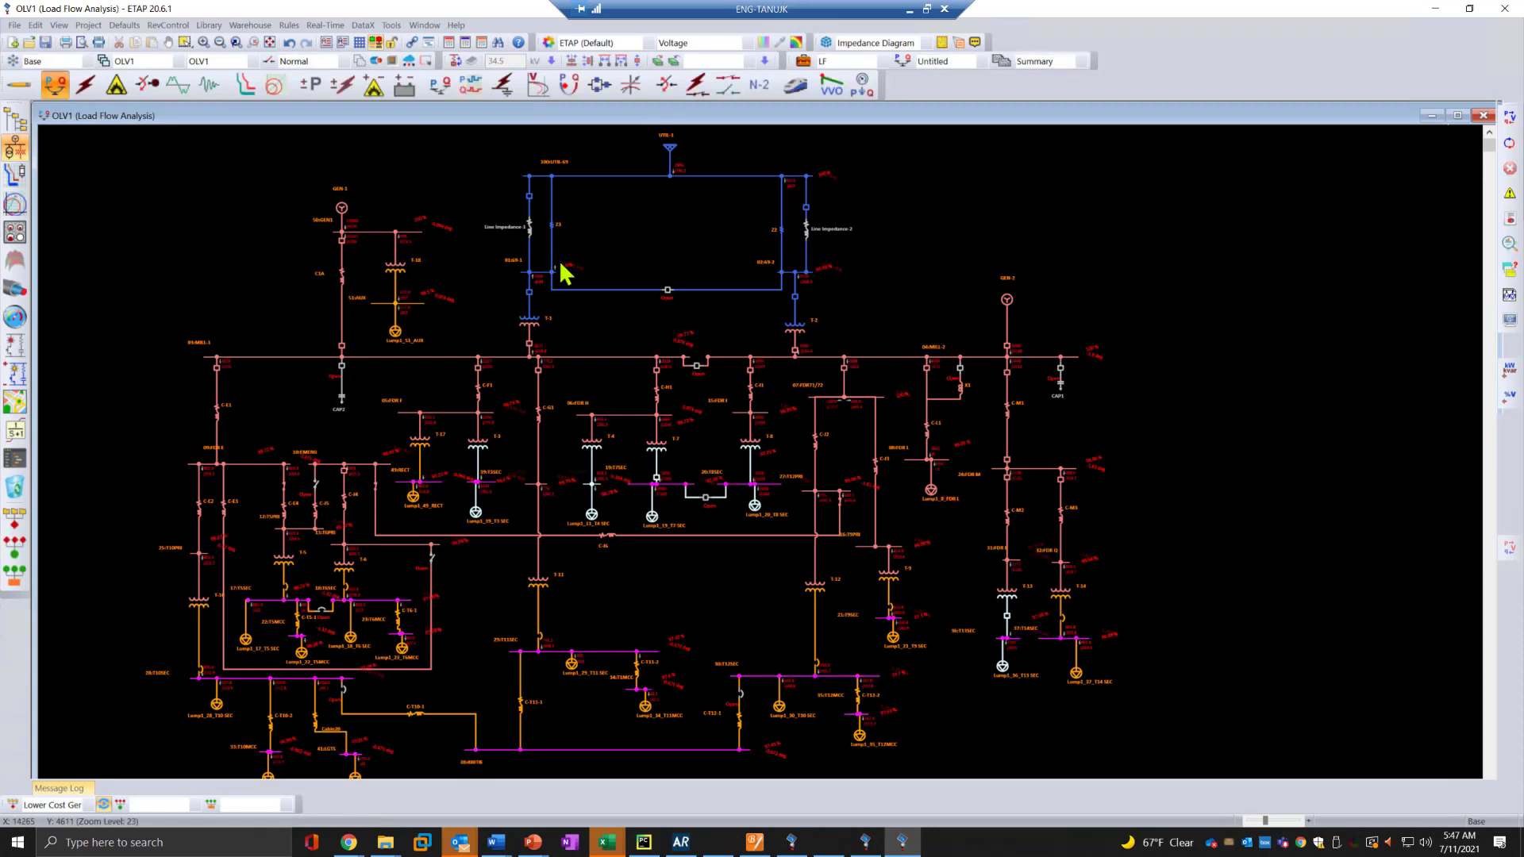
scroll(573, 272, up, 2)
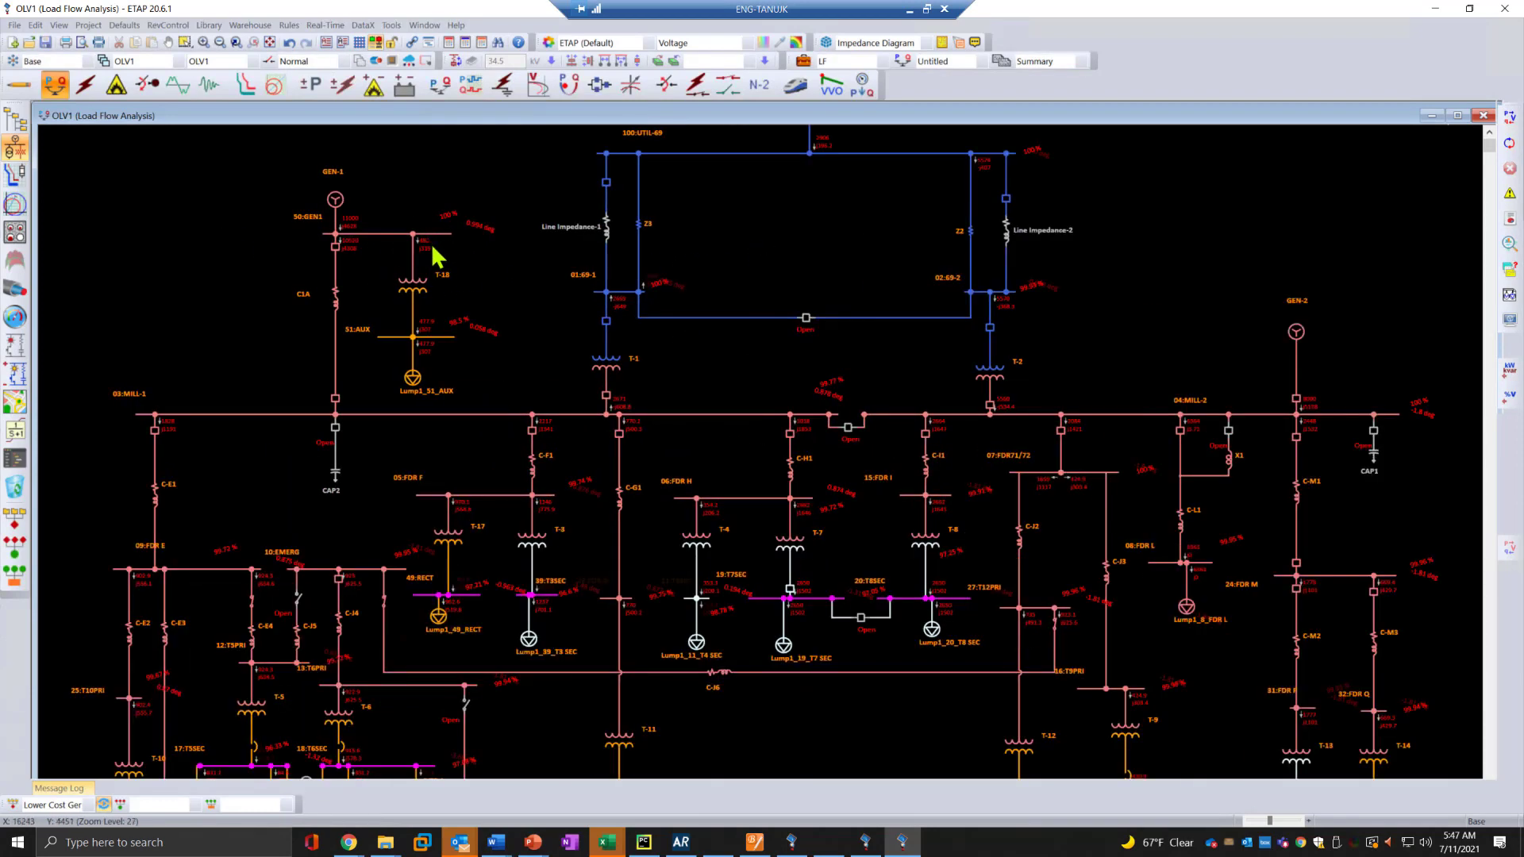
scroll(429, 236, up, 2)
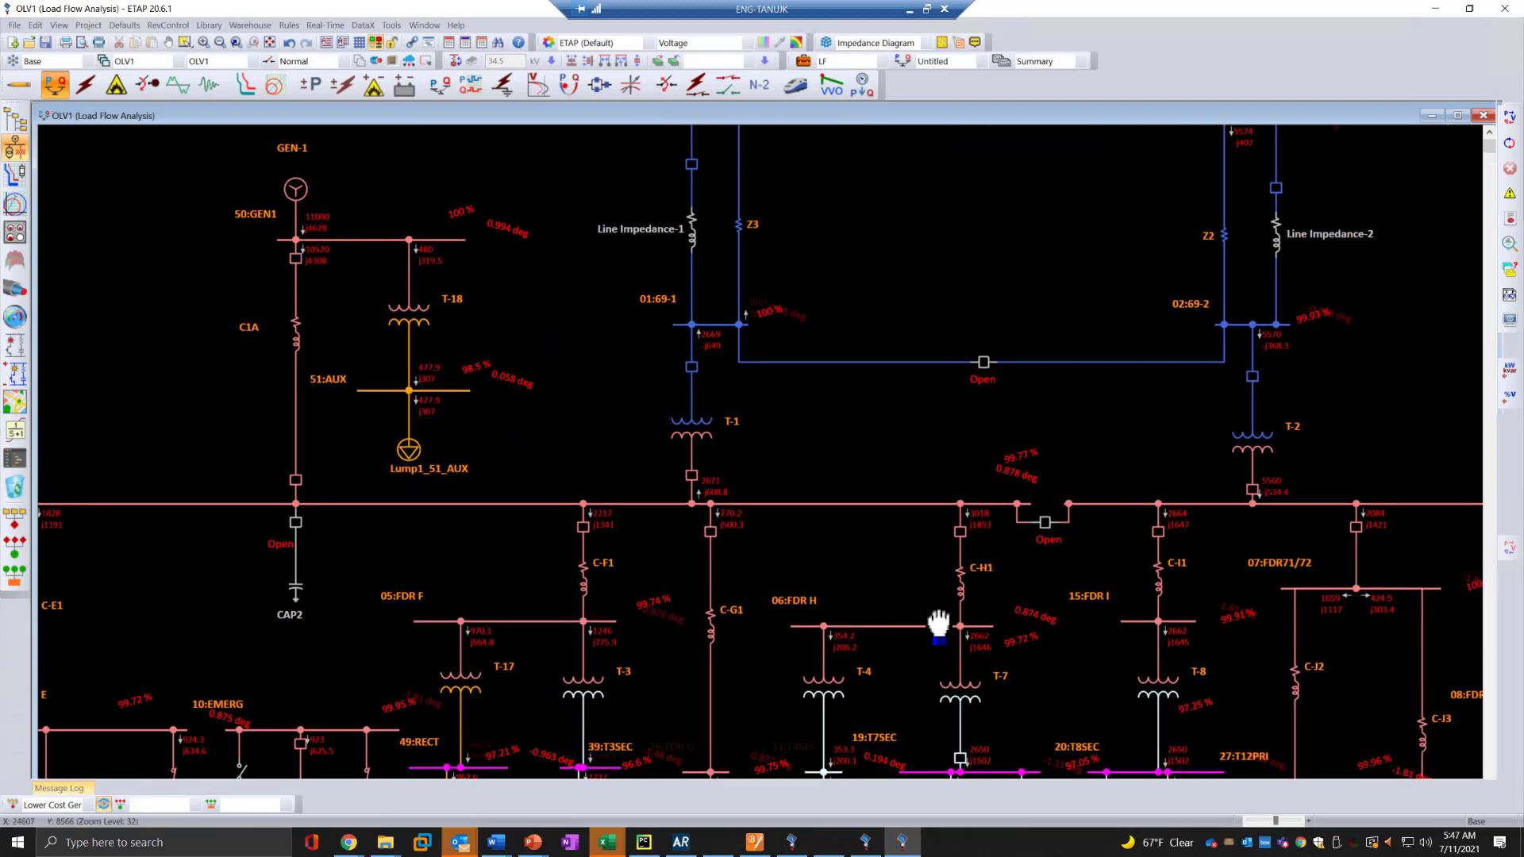
scroll(939, 622, up, 2)
scroll(939, 622, right, 3)
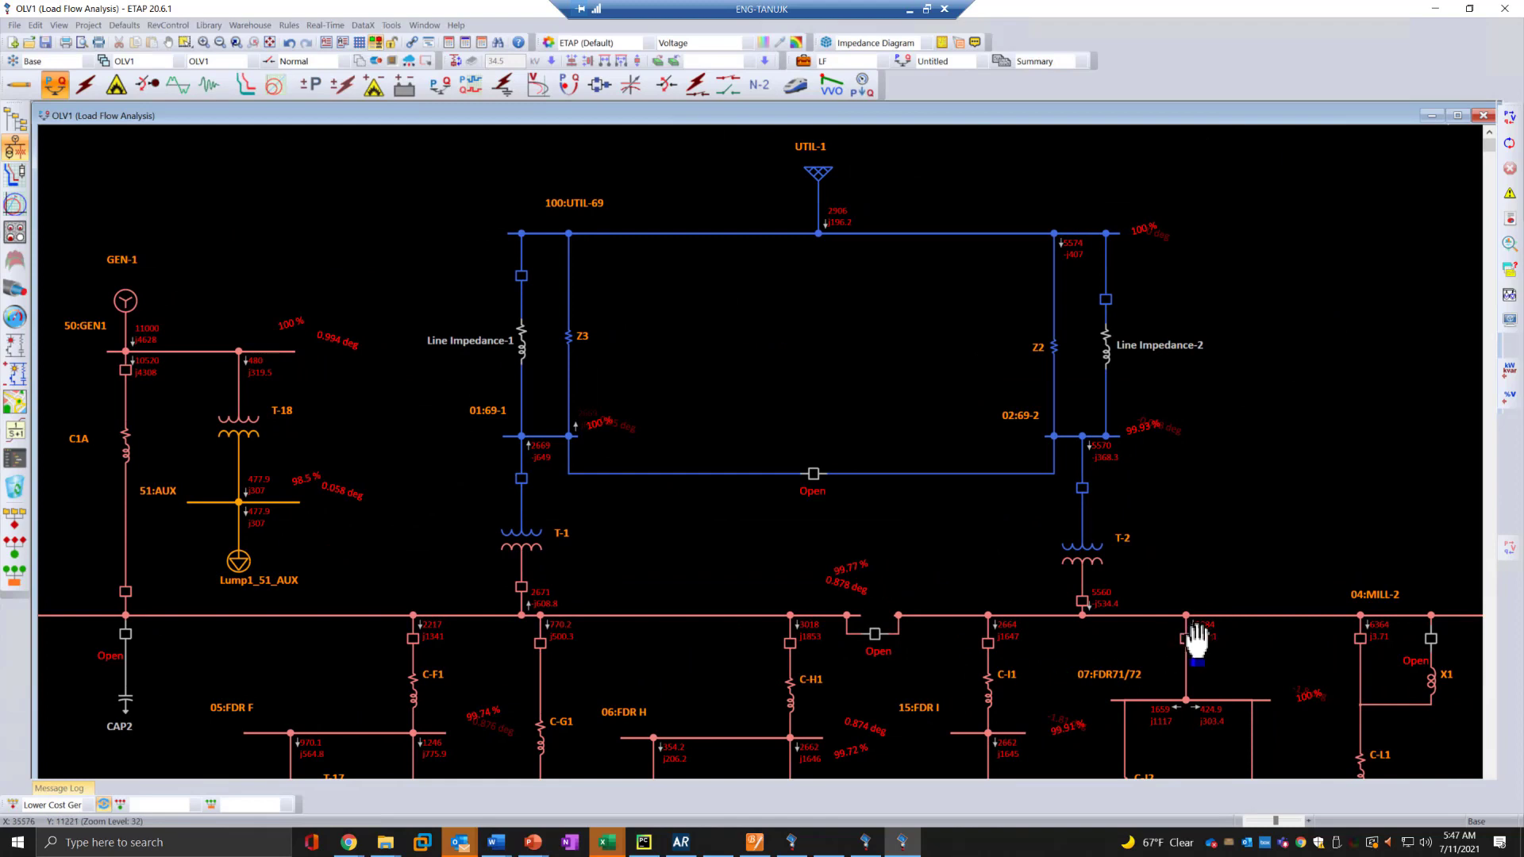
scroll(1199, 633, down, 1)
scroll(1151, 633, right, 1)
scroll(1141, 633, down, 1)
scroll(1140, 632, right, 5)
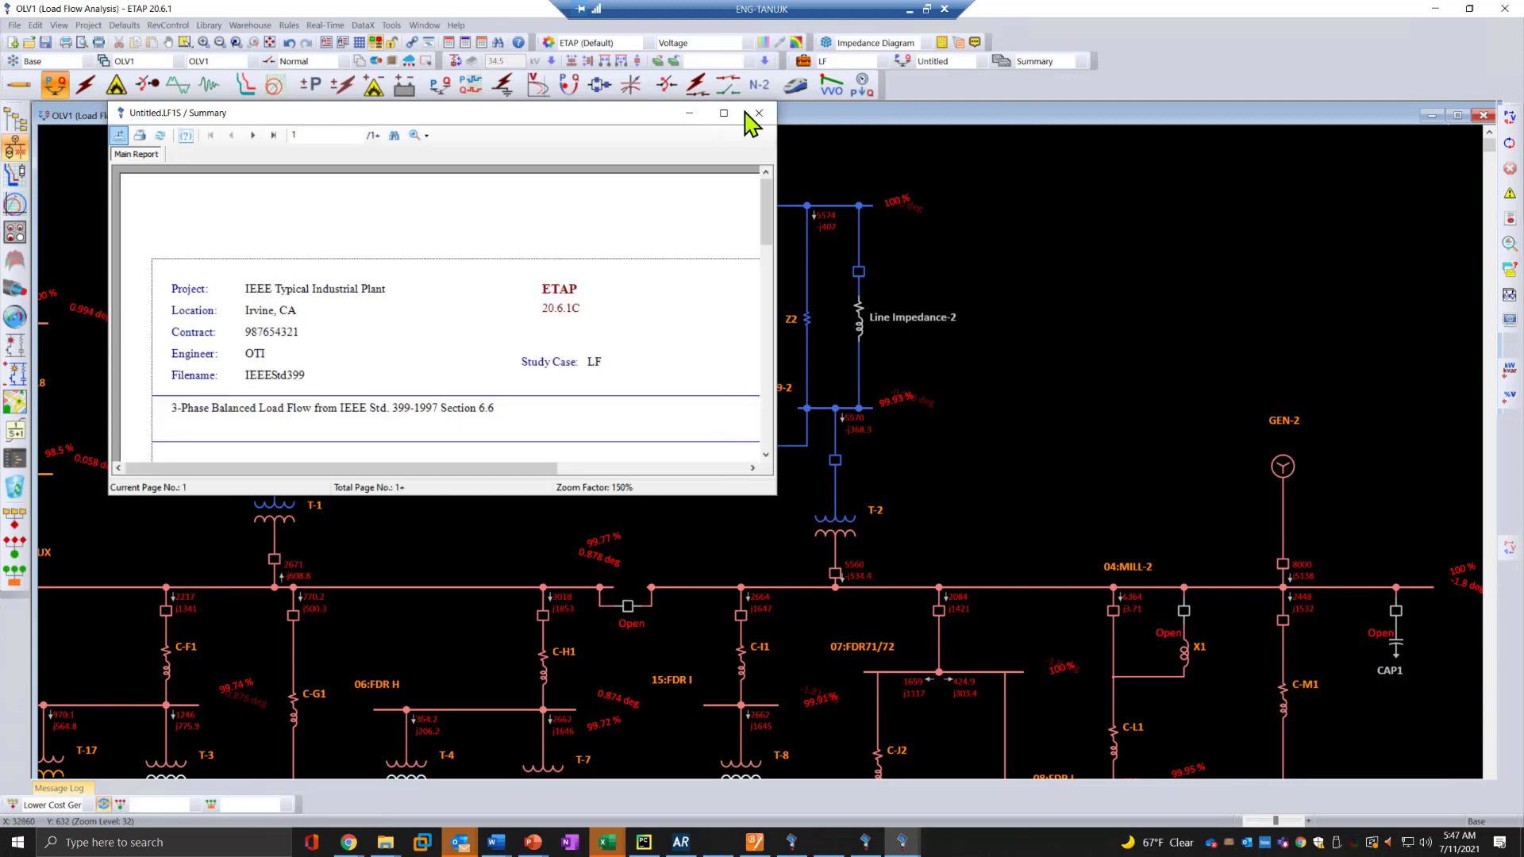
Step: Maximize the LF1S report and go to its last page, showing 21.906 MW total demand
double_click(725, 113)
click(166, 28)
scroll(829, 746, down, 3)
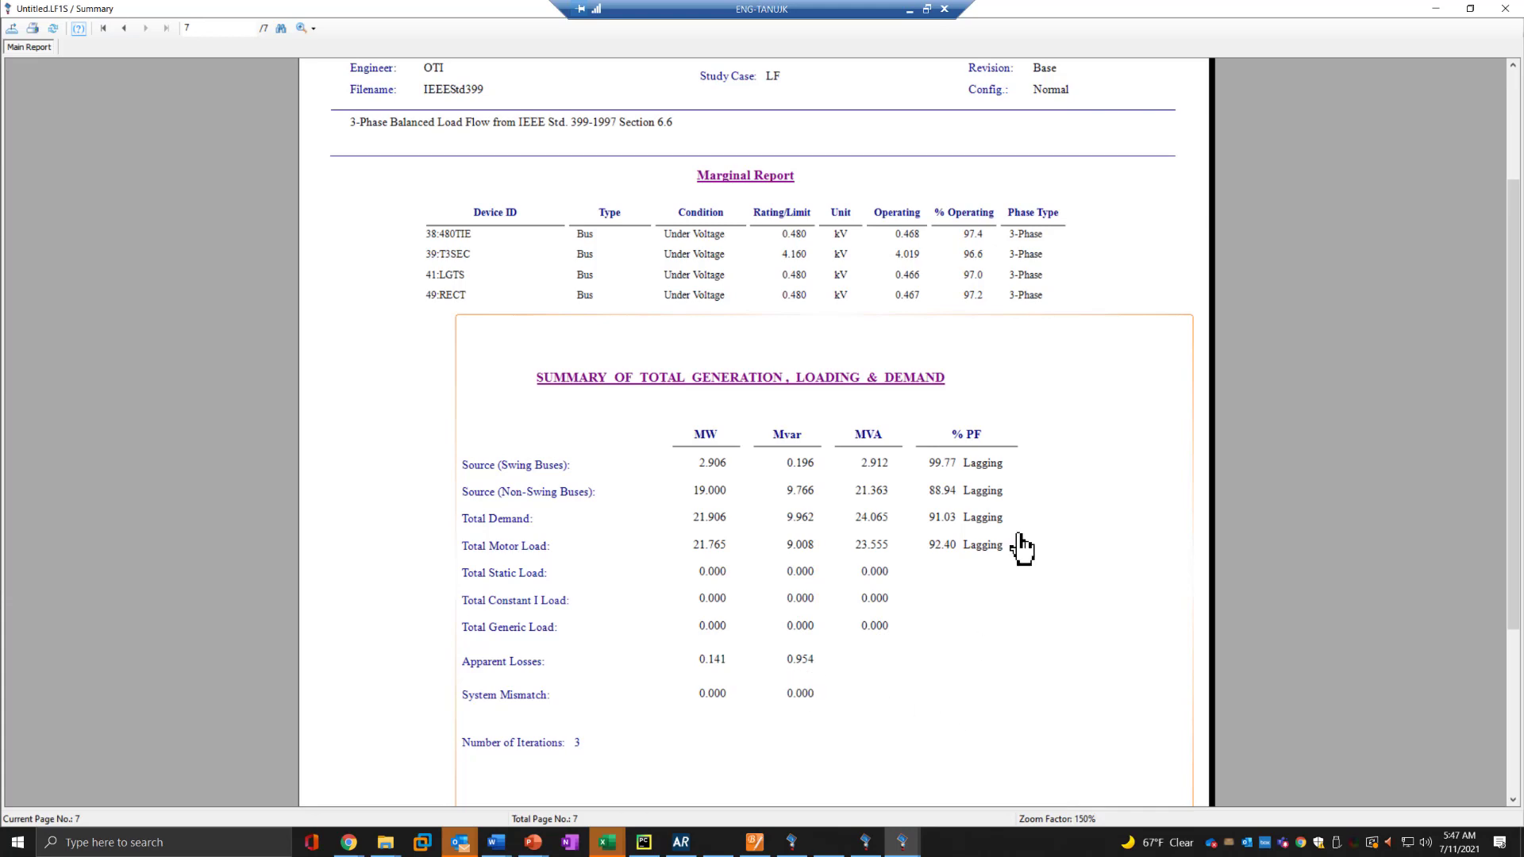
click(1503, 10)
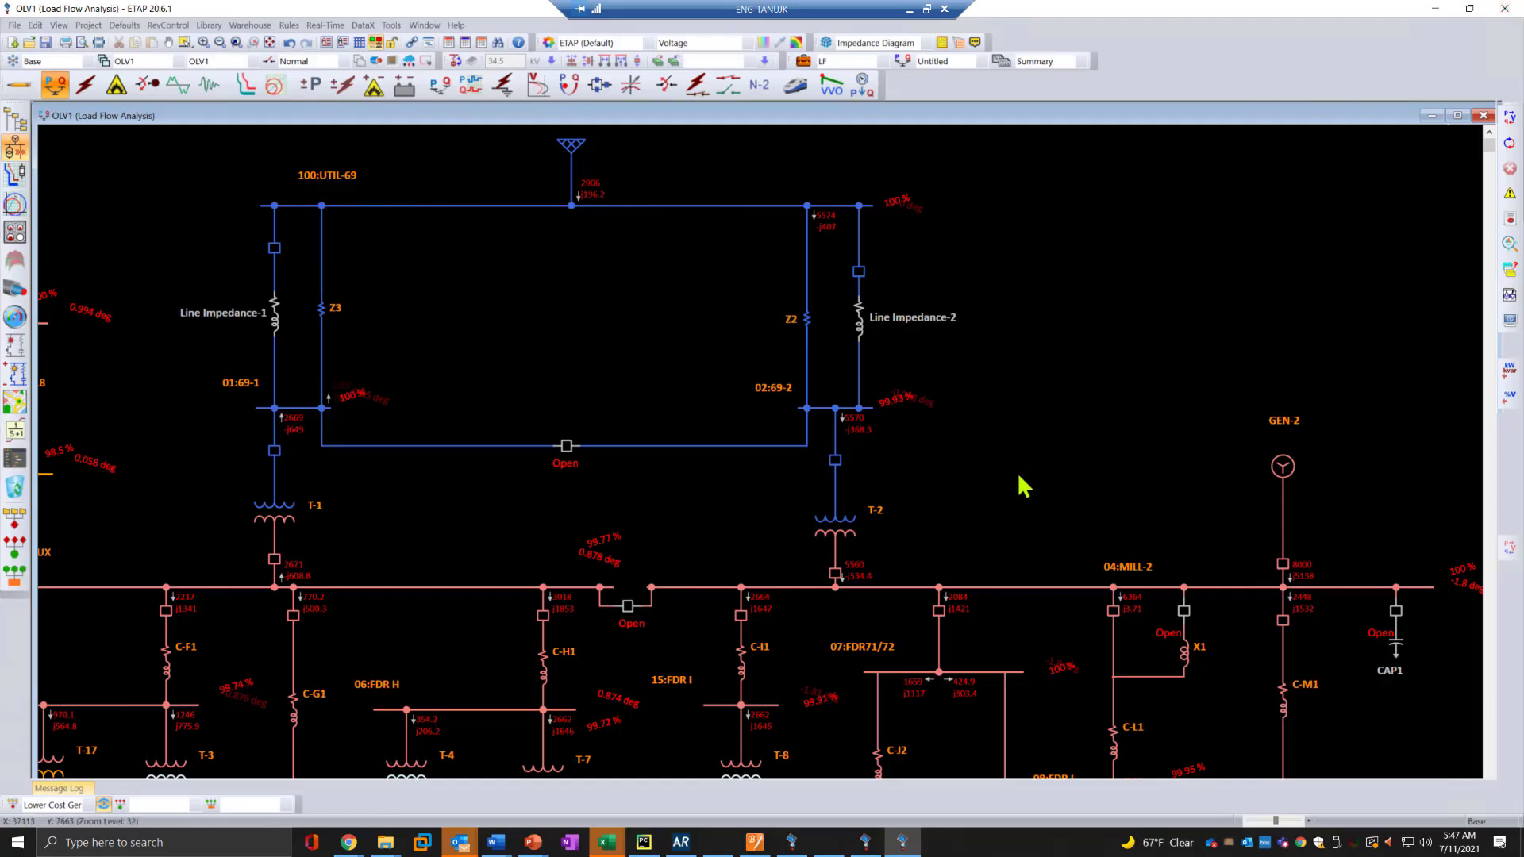
drag(936, 508, 1079, 538)
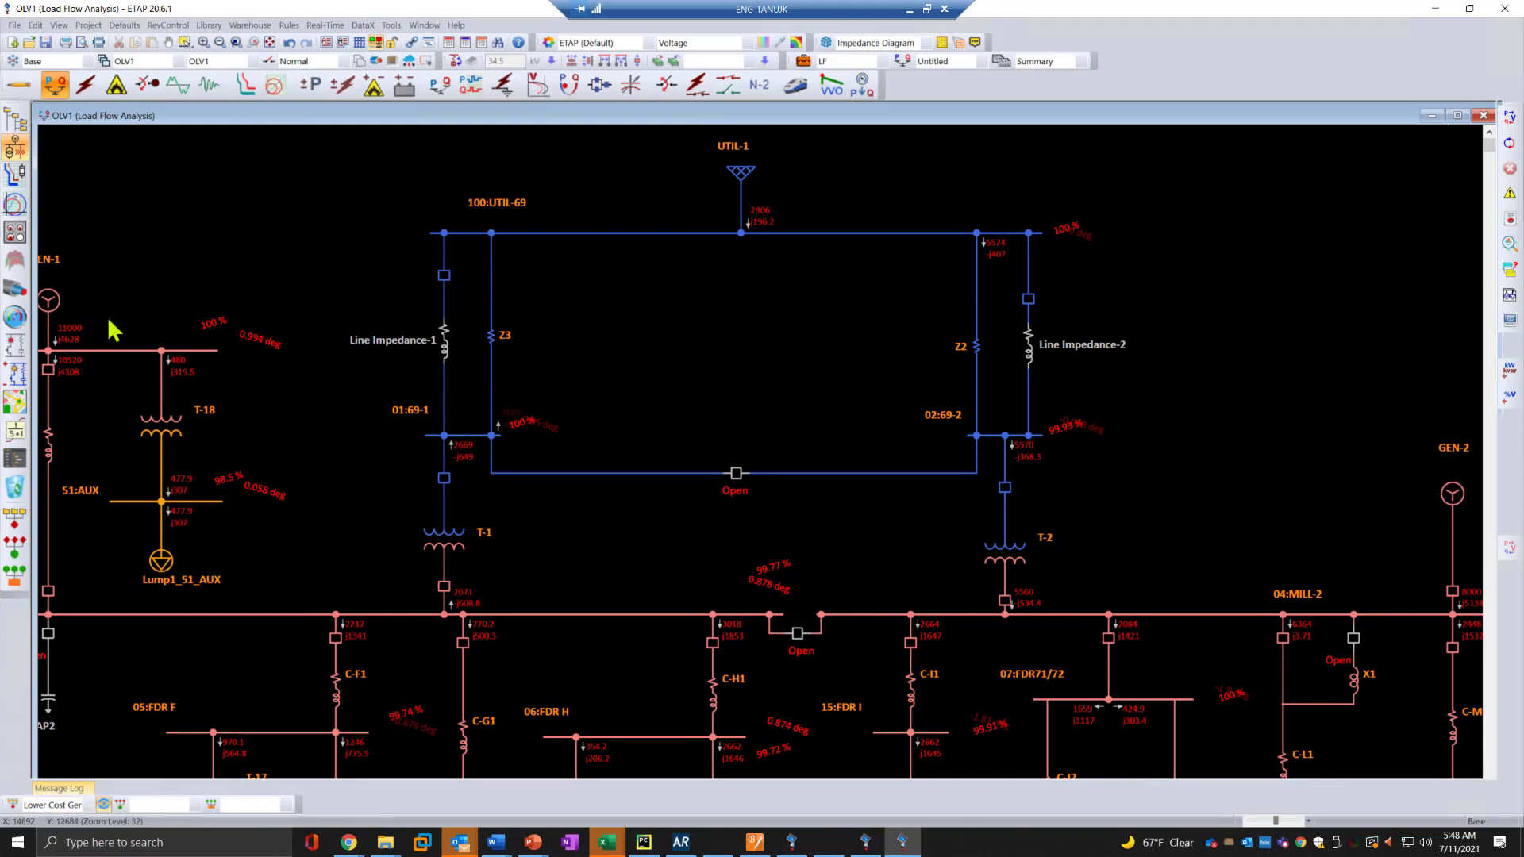
Step: Check GEN-1's fuel cost: Cost vs. Output curve type with a Piecewise model
double_click(45, 304)
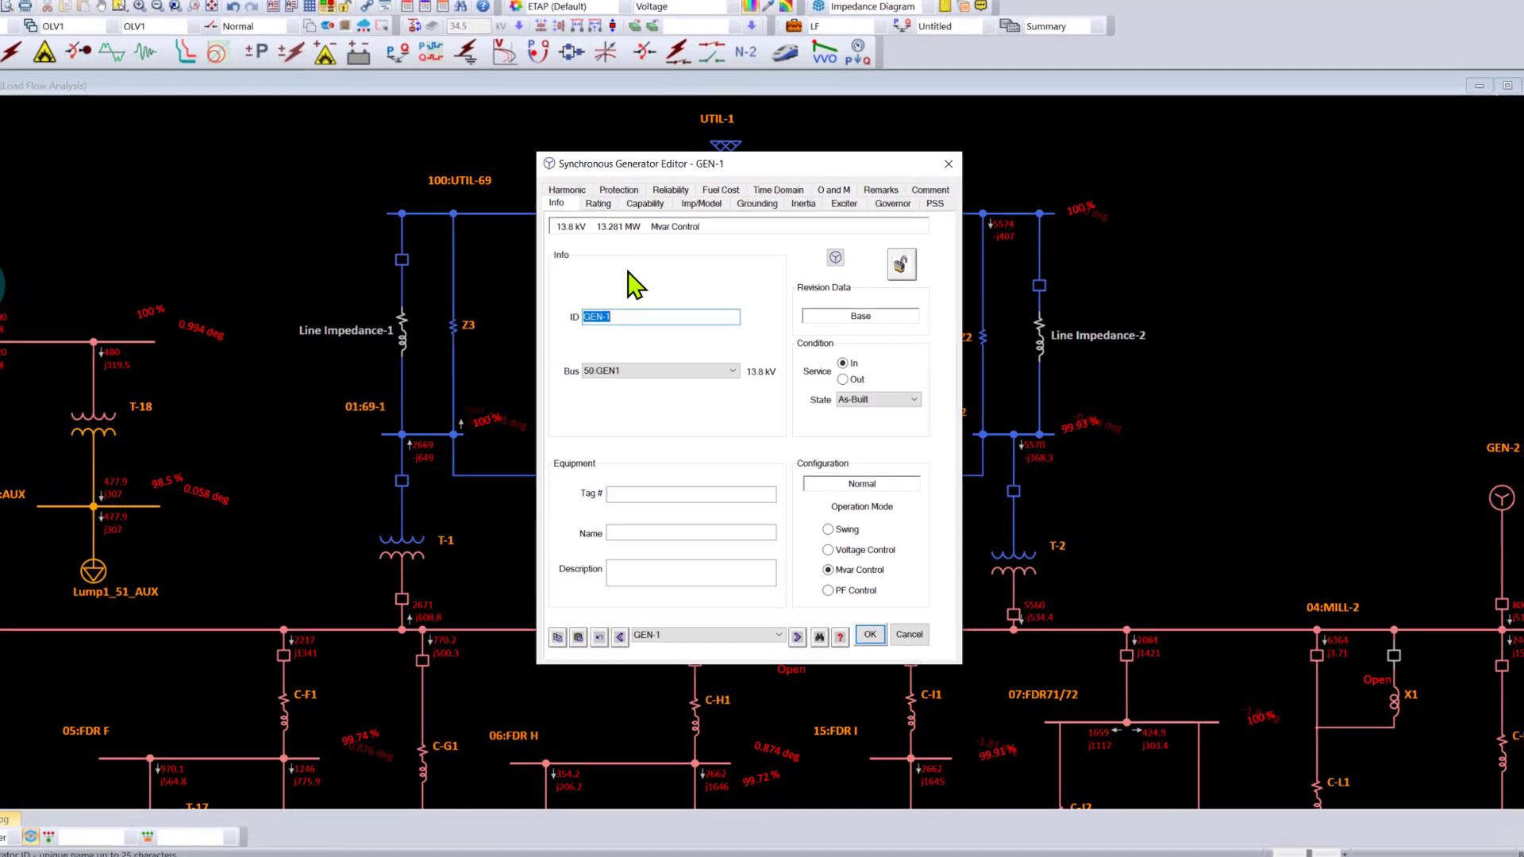
click(721, 190)
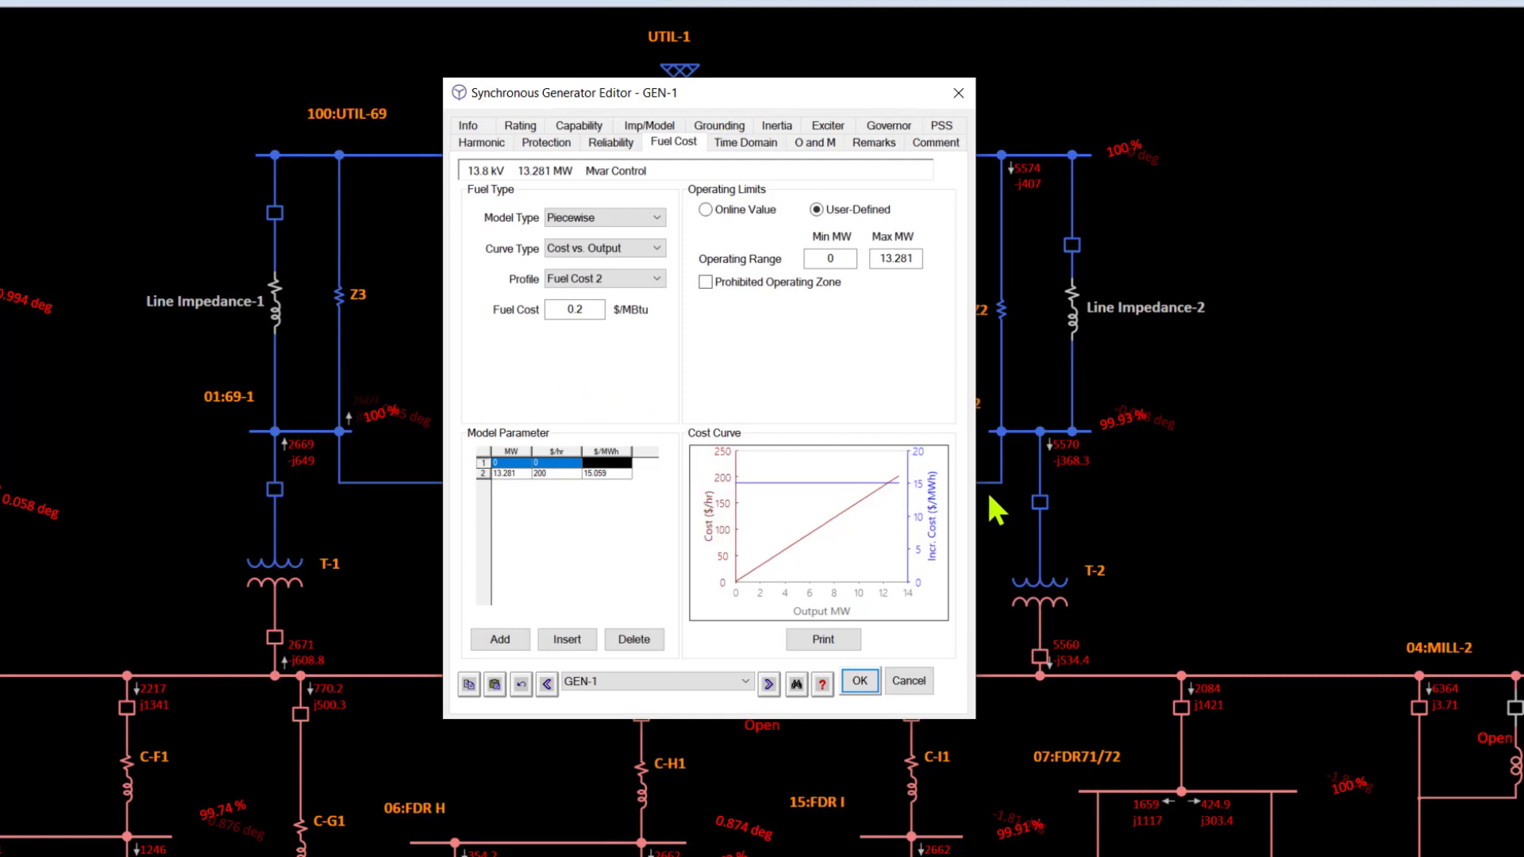
click(616, 249)
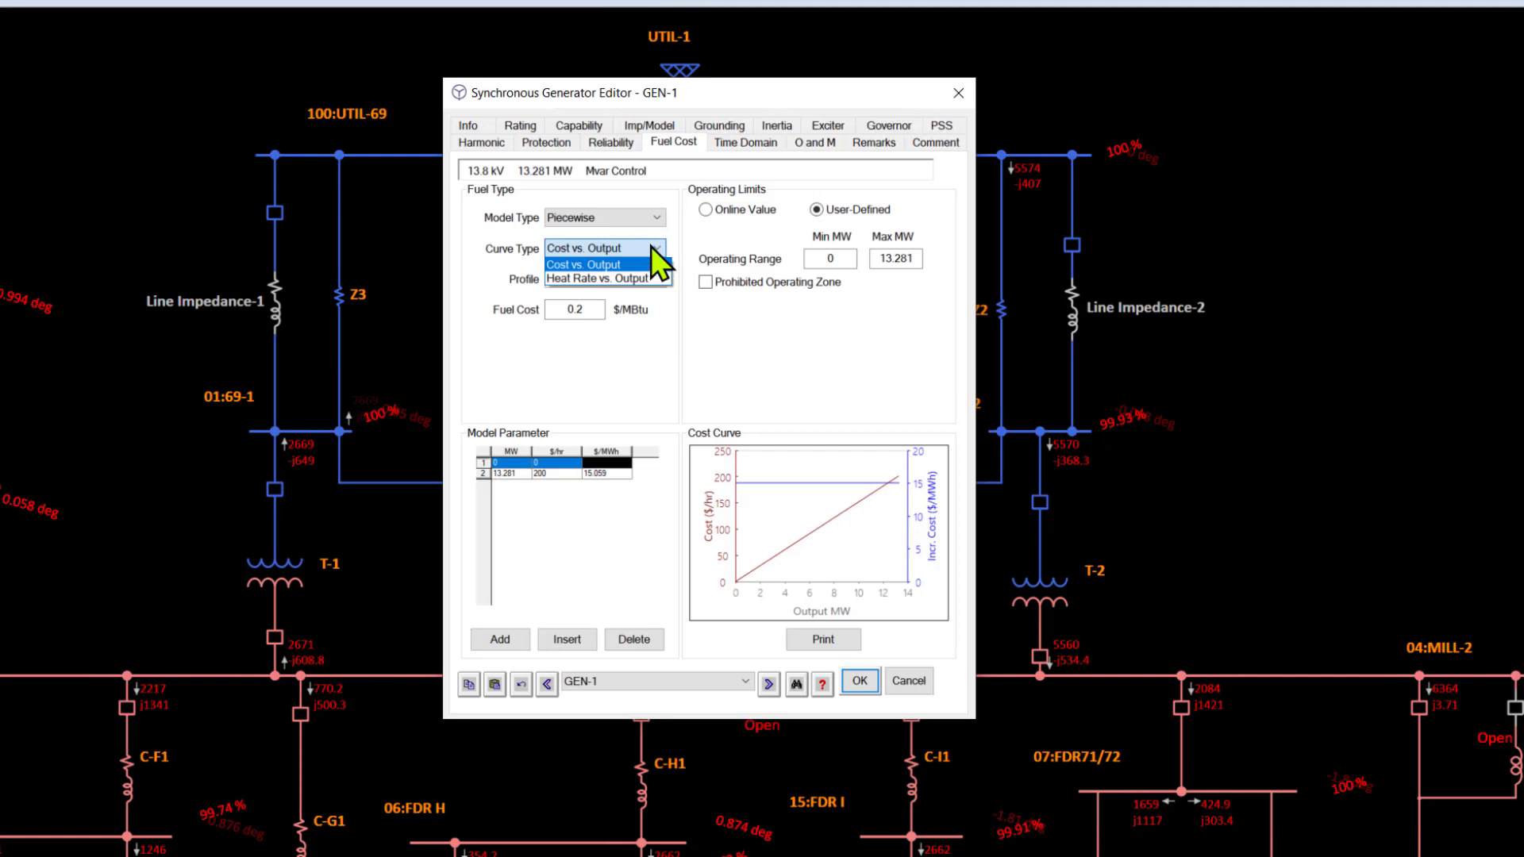
click(650, 246)
click(640, 220)
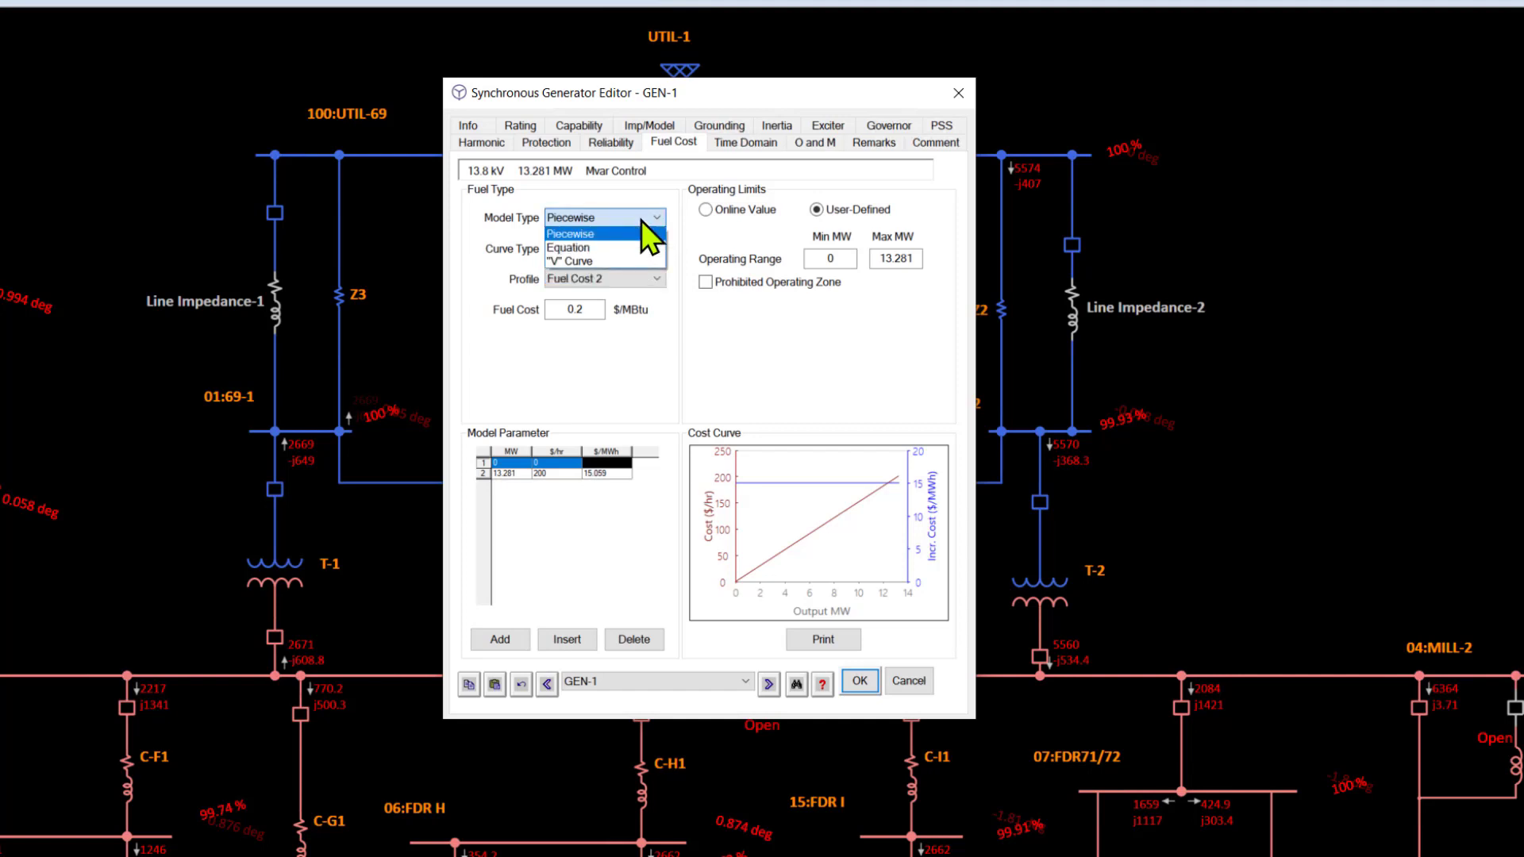
click(640, 220)
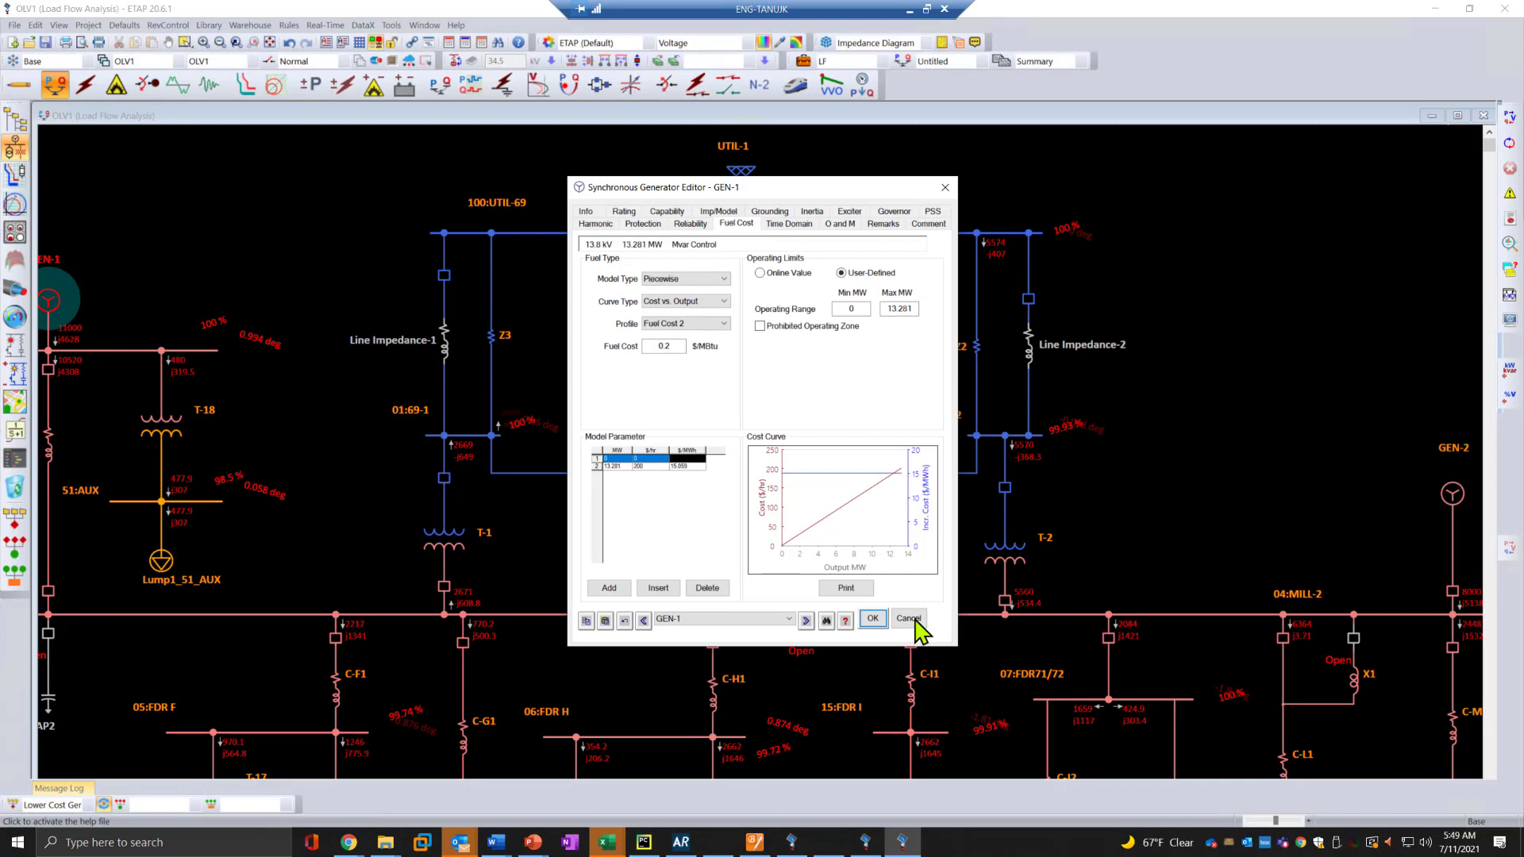
Step: Cancel the GEN-1 editor and view UTIL-1's Energy Price of 5.00 $/MWh
click(909, 618)
double_click(816, 213)
click(818, 197)
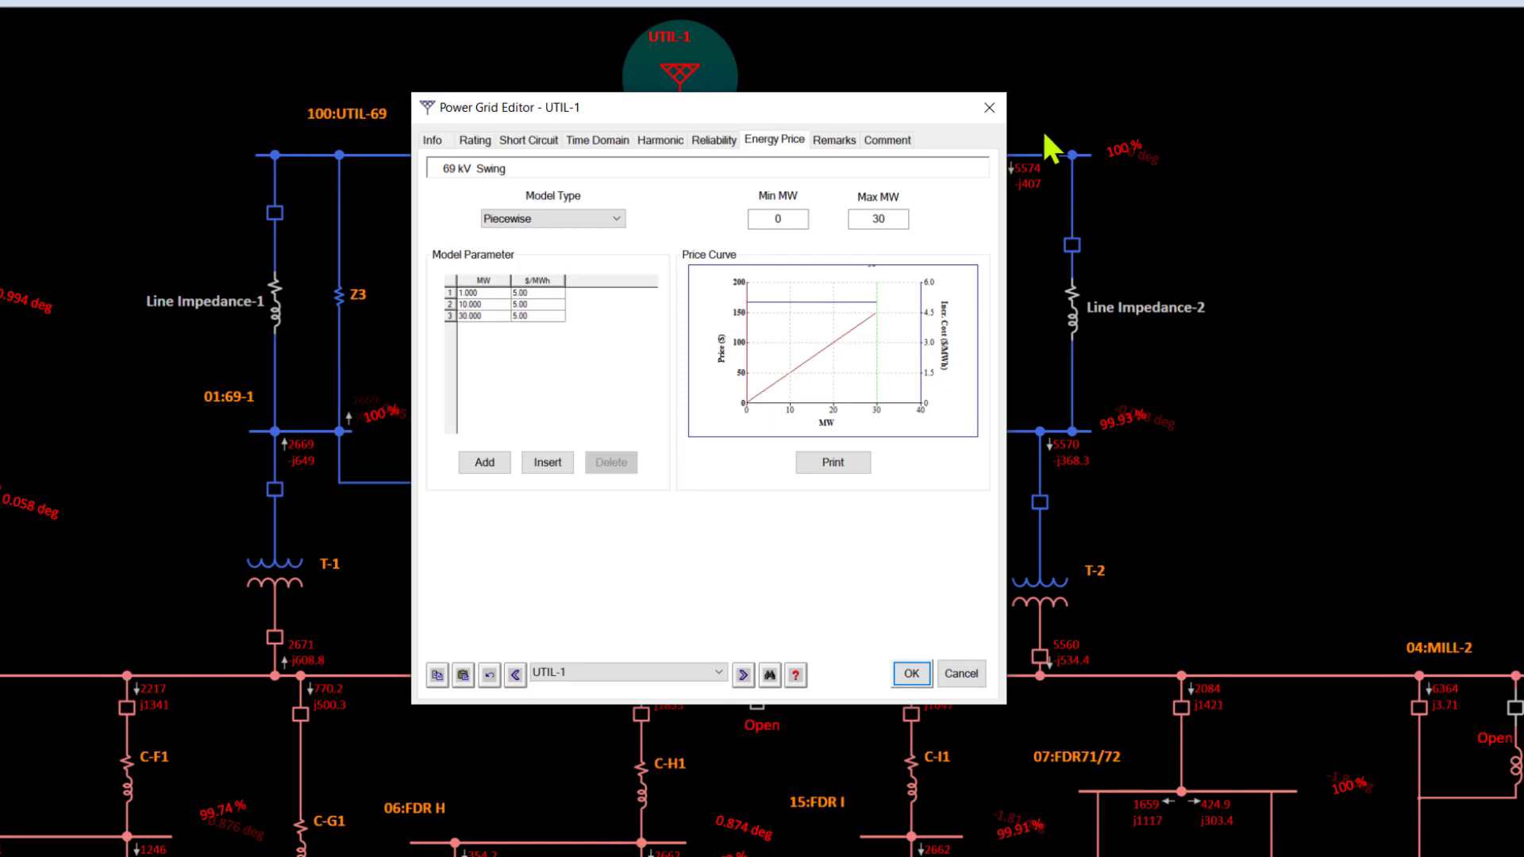
Step: Close the Power Grid Editor, run the Lower Cost Gen scenario, and pan across its results
click(989, 107)
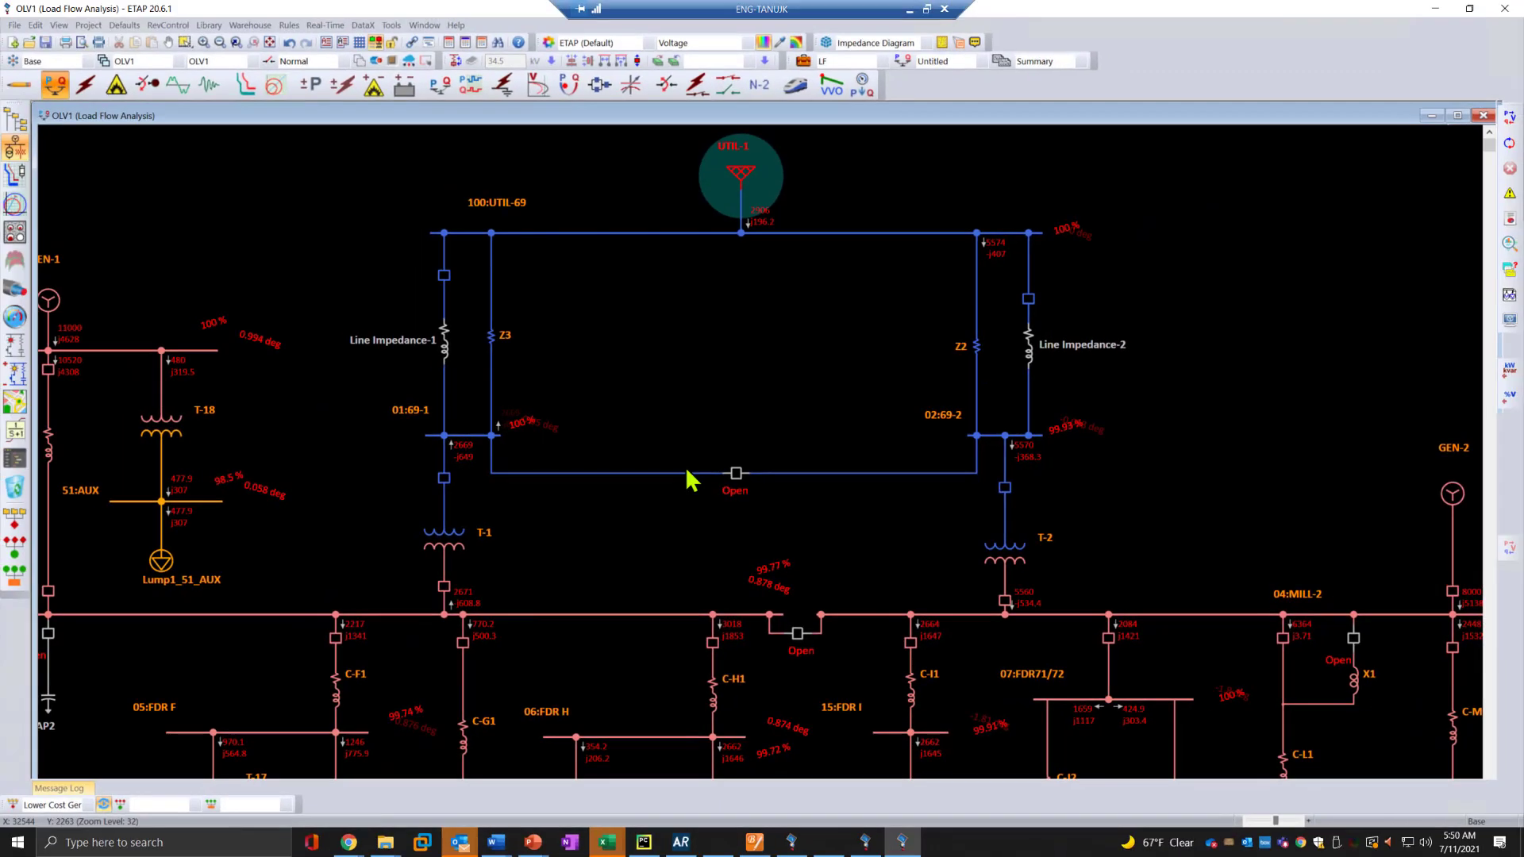
click(89, 804)
click(80, 826)
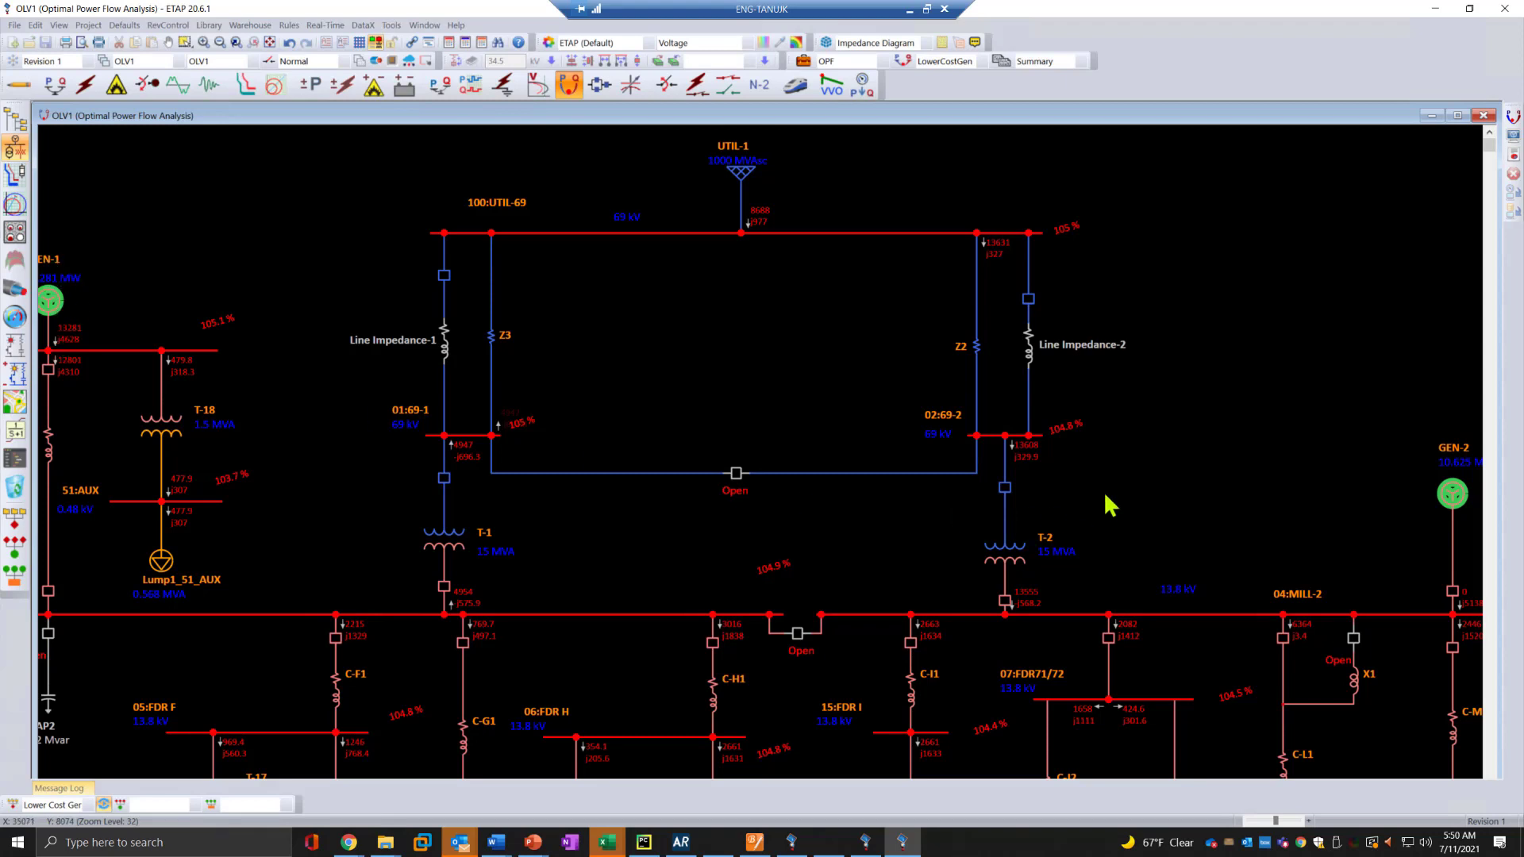
drag(1328, 544, 1265, 555)
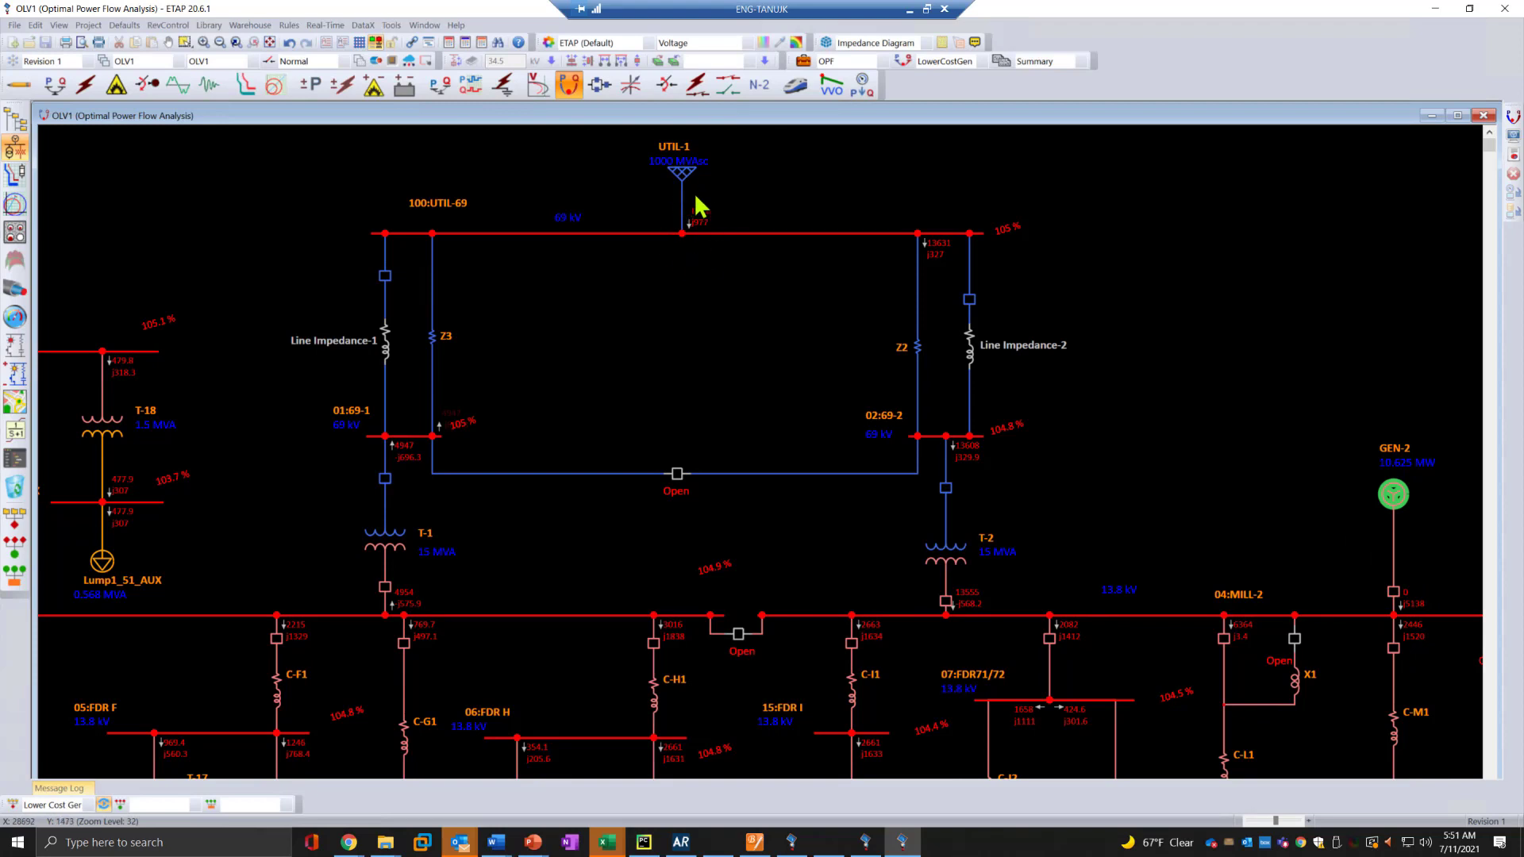
scroll(862, 389, left, 5)
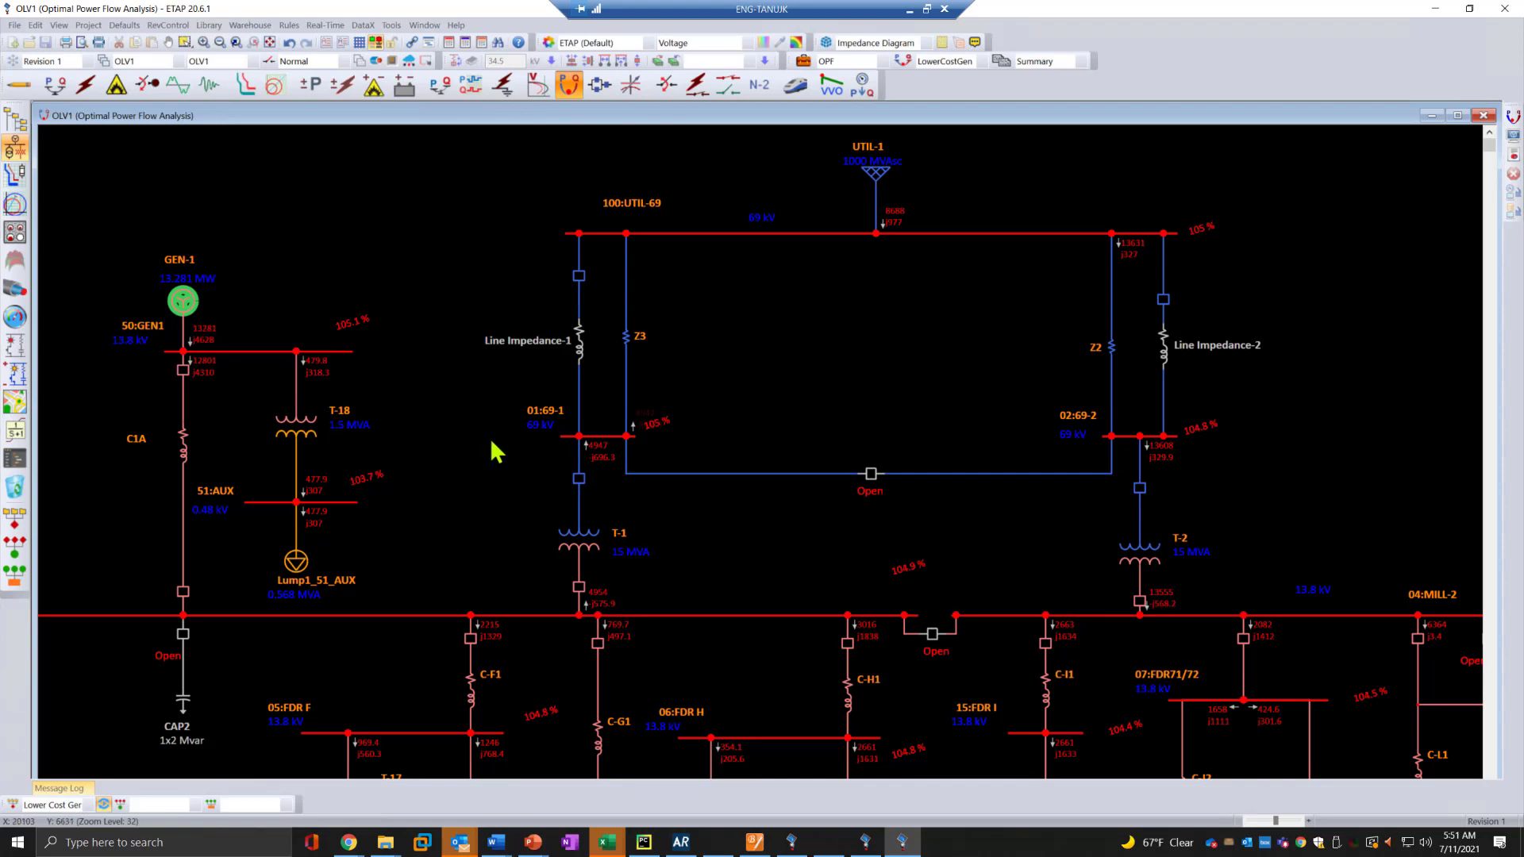
drag(489, 437, 471, 469)
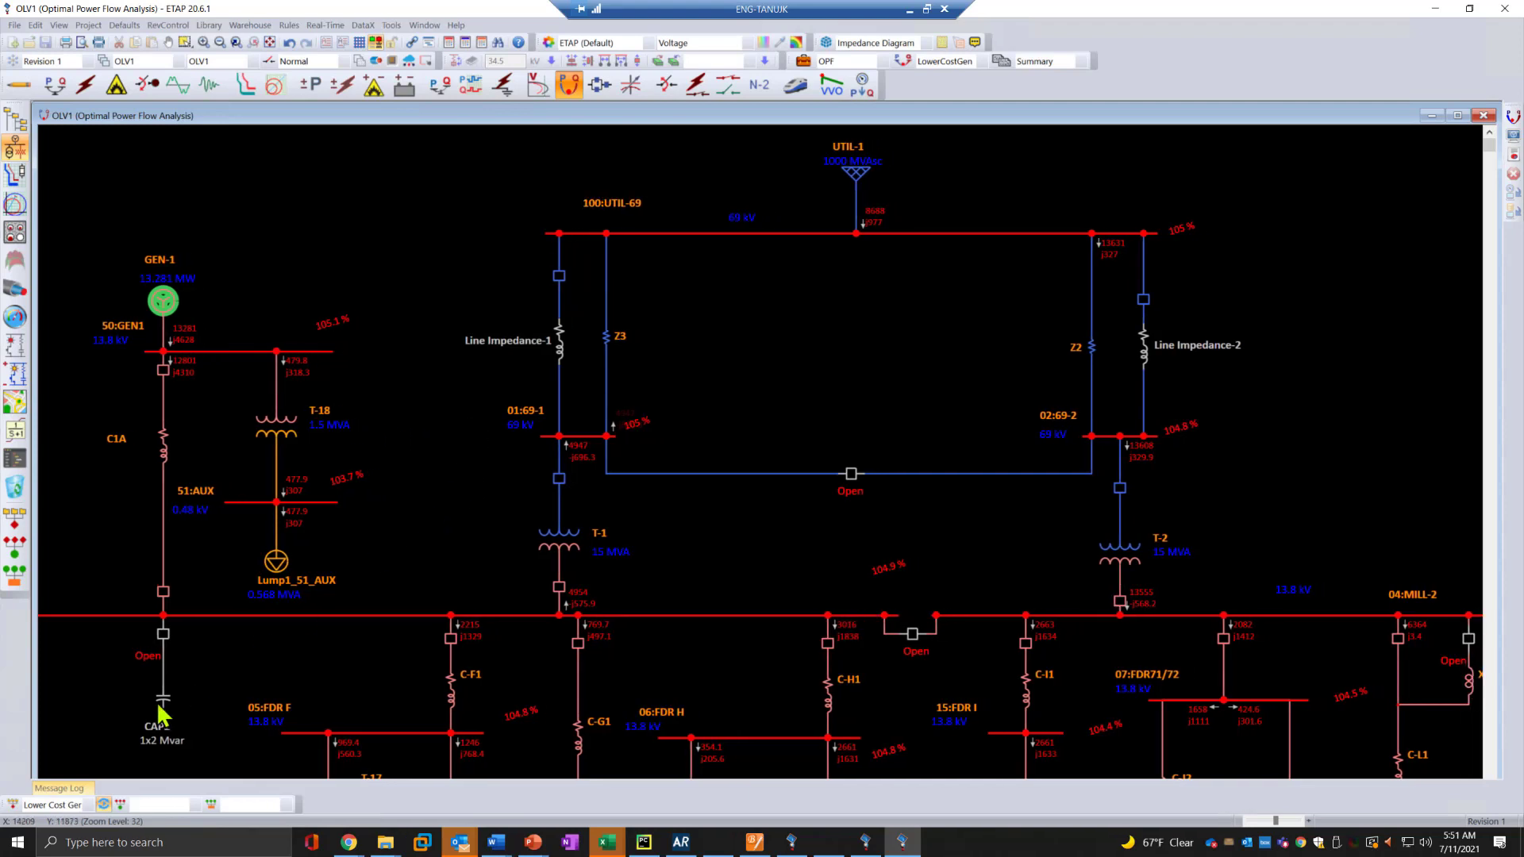
drag(688, 572, 564, 574)
Step: Select Lower Cost Gen 2 from the scenario list to rerun the optimal power flow
click(54, 805)
click(55, 841)
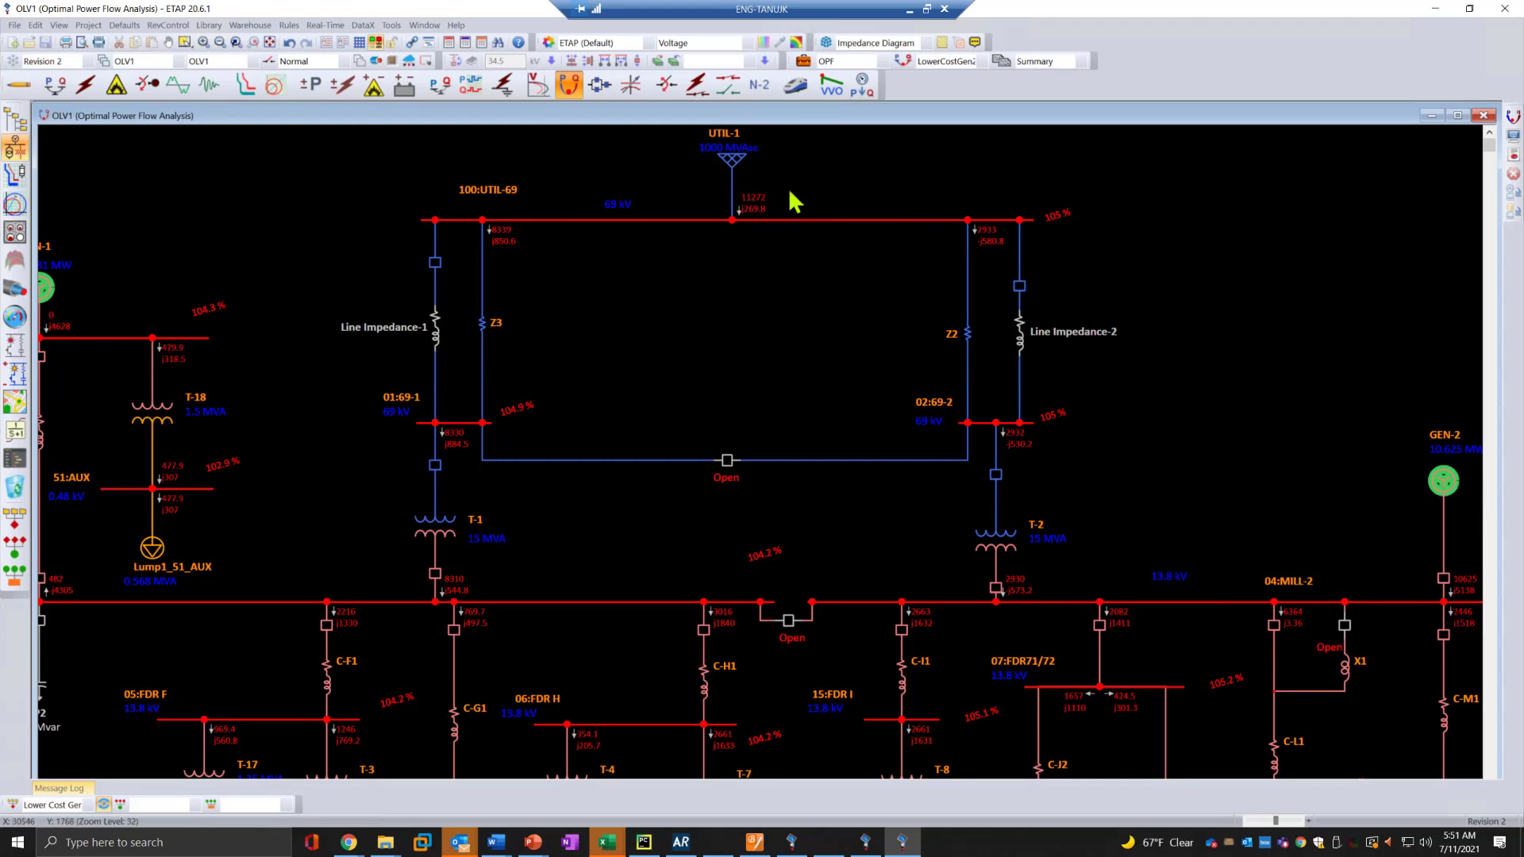
Step: Run the Expensive Gen scenario from the scenario list, with GEN-2 out of service
click(55, 805)
click(61, 830)
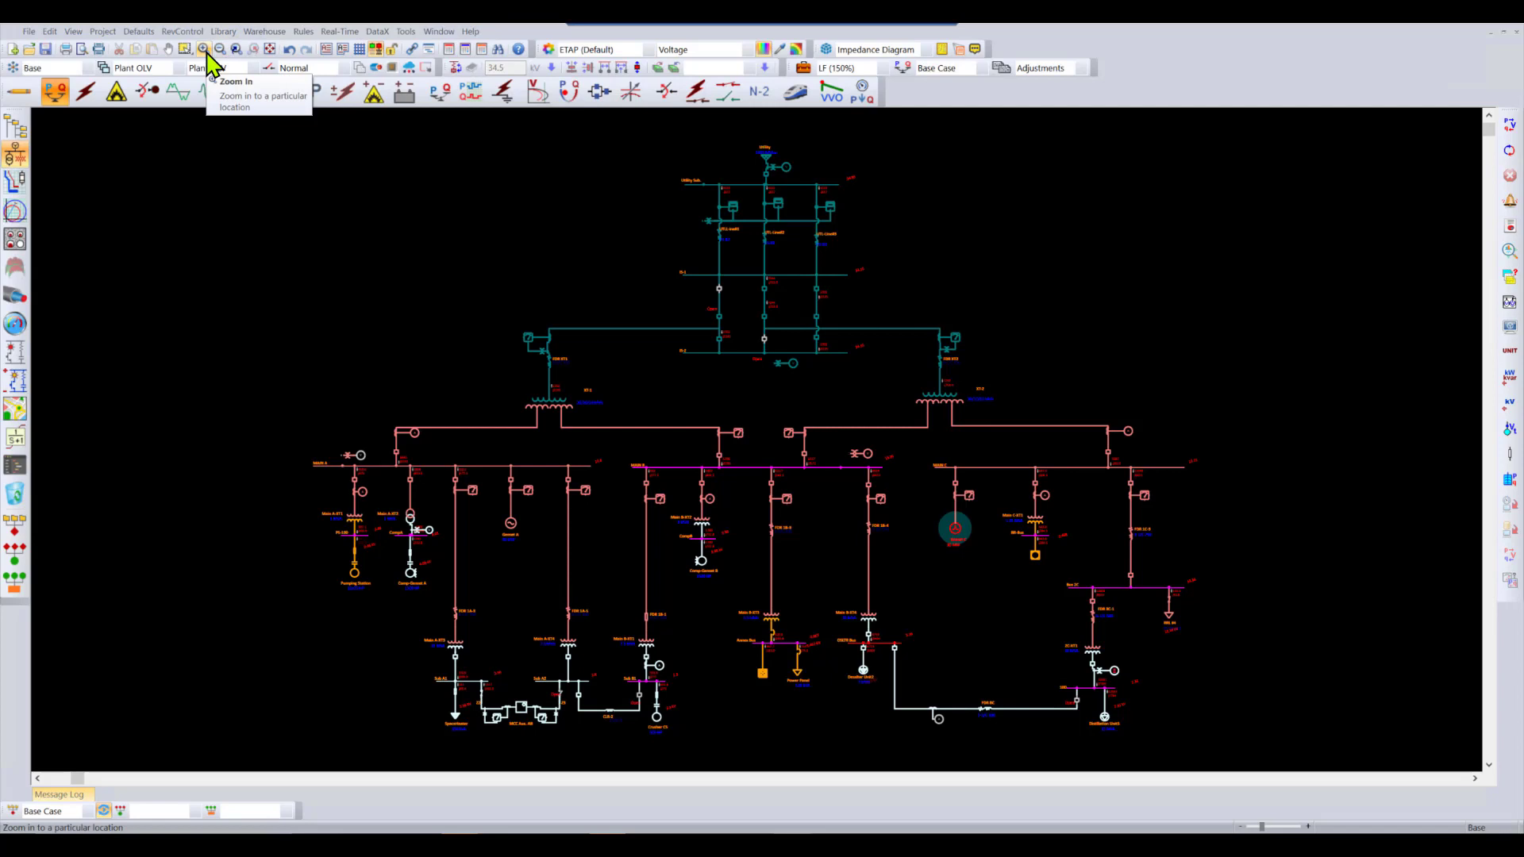
Step: Zoom in around MAIN B, fit the page, then turn on the eTraX voltage heat map
click(204, 49)
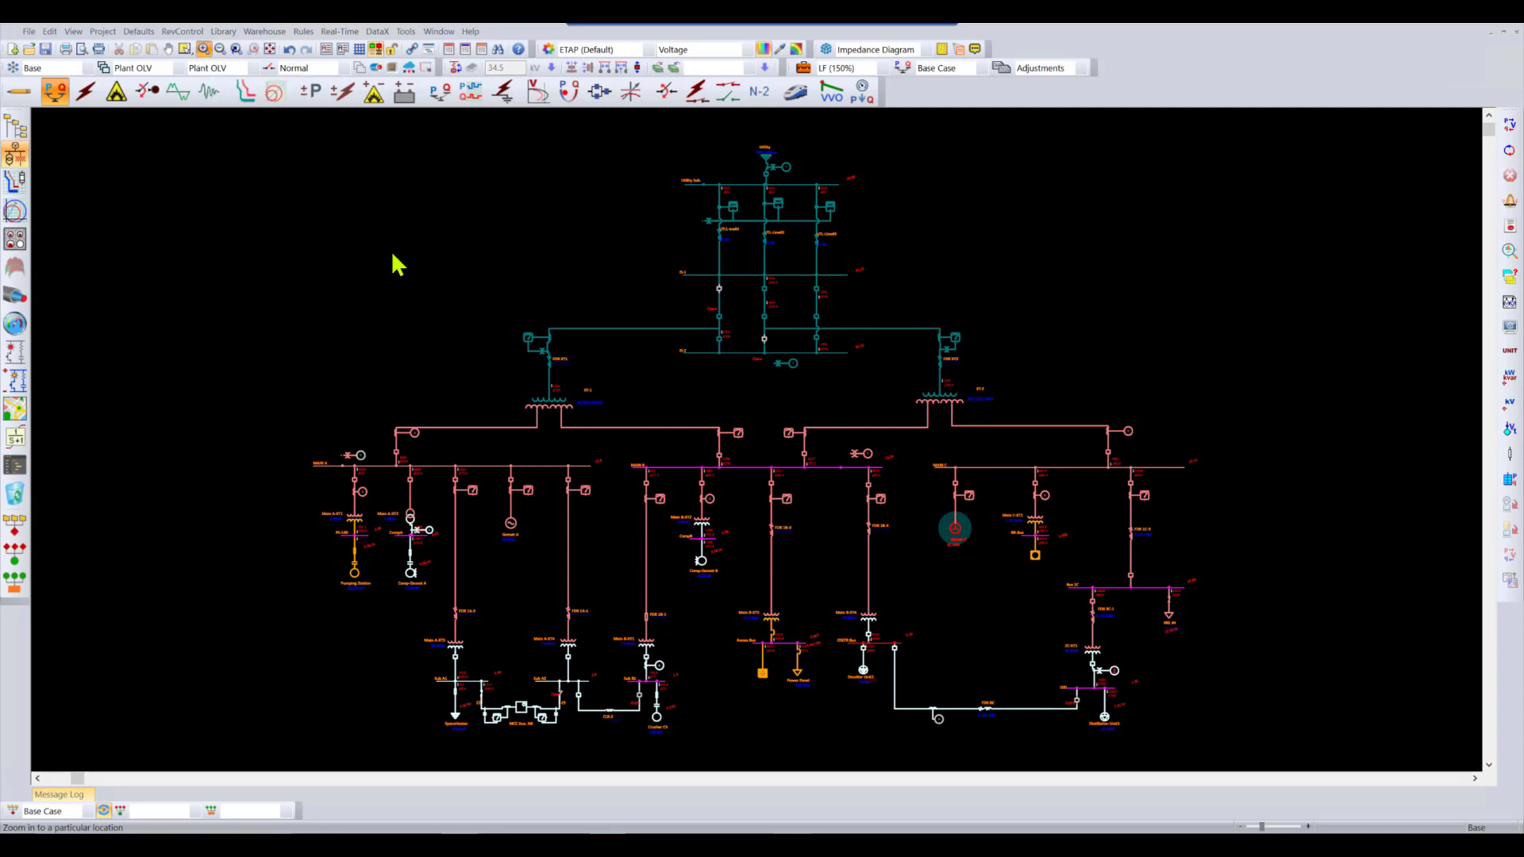
click(916, 519)
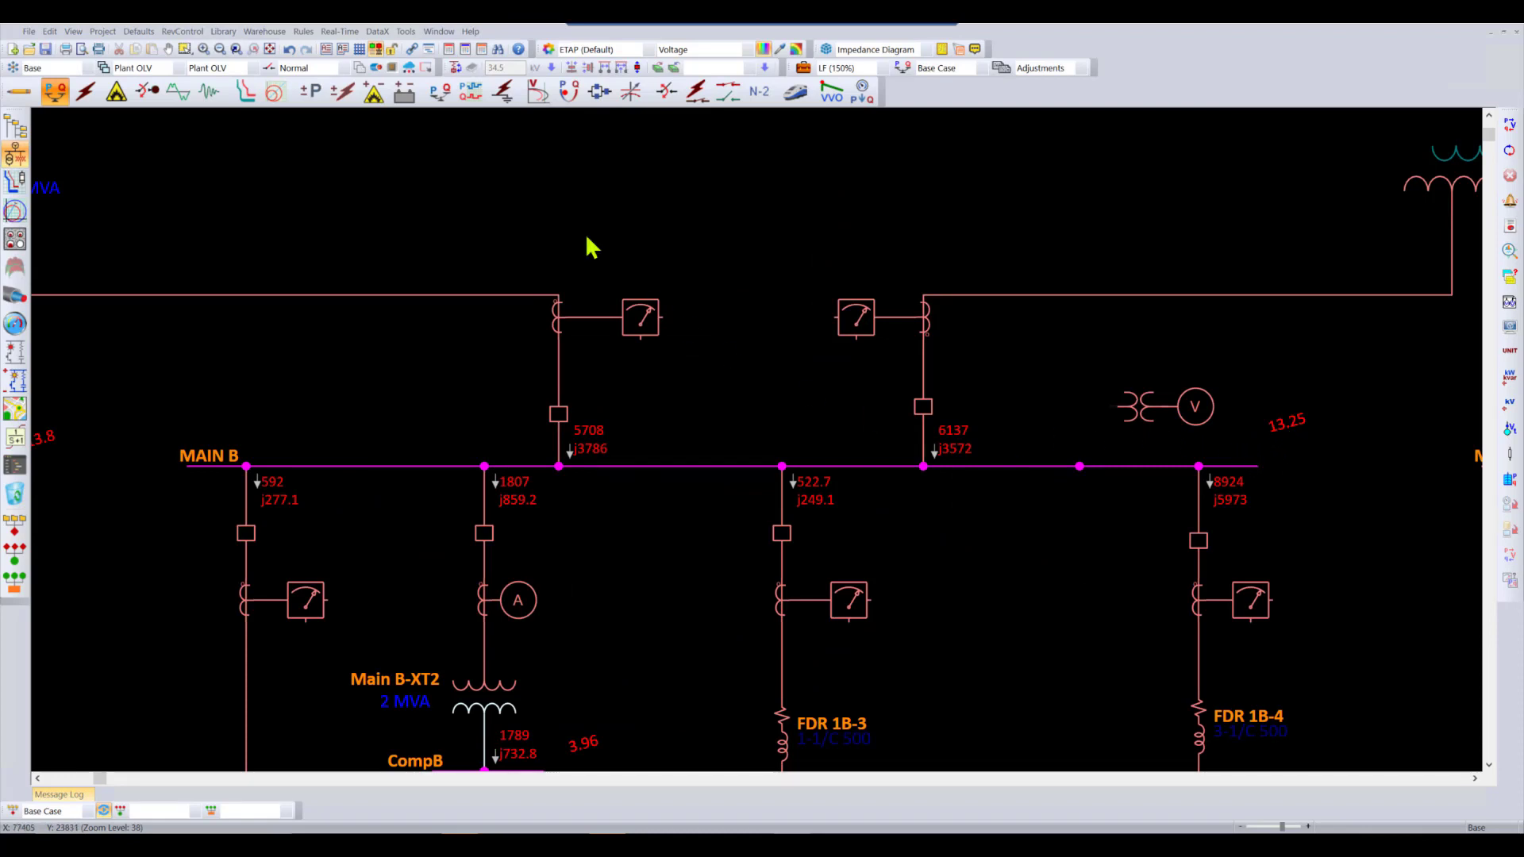
click(271, 54)
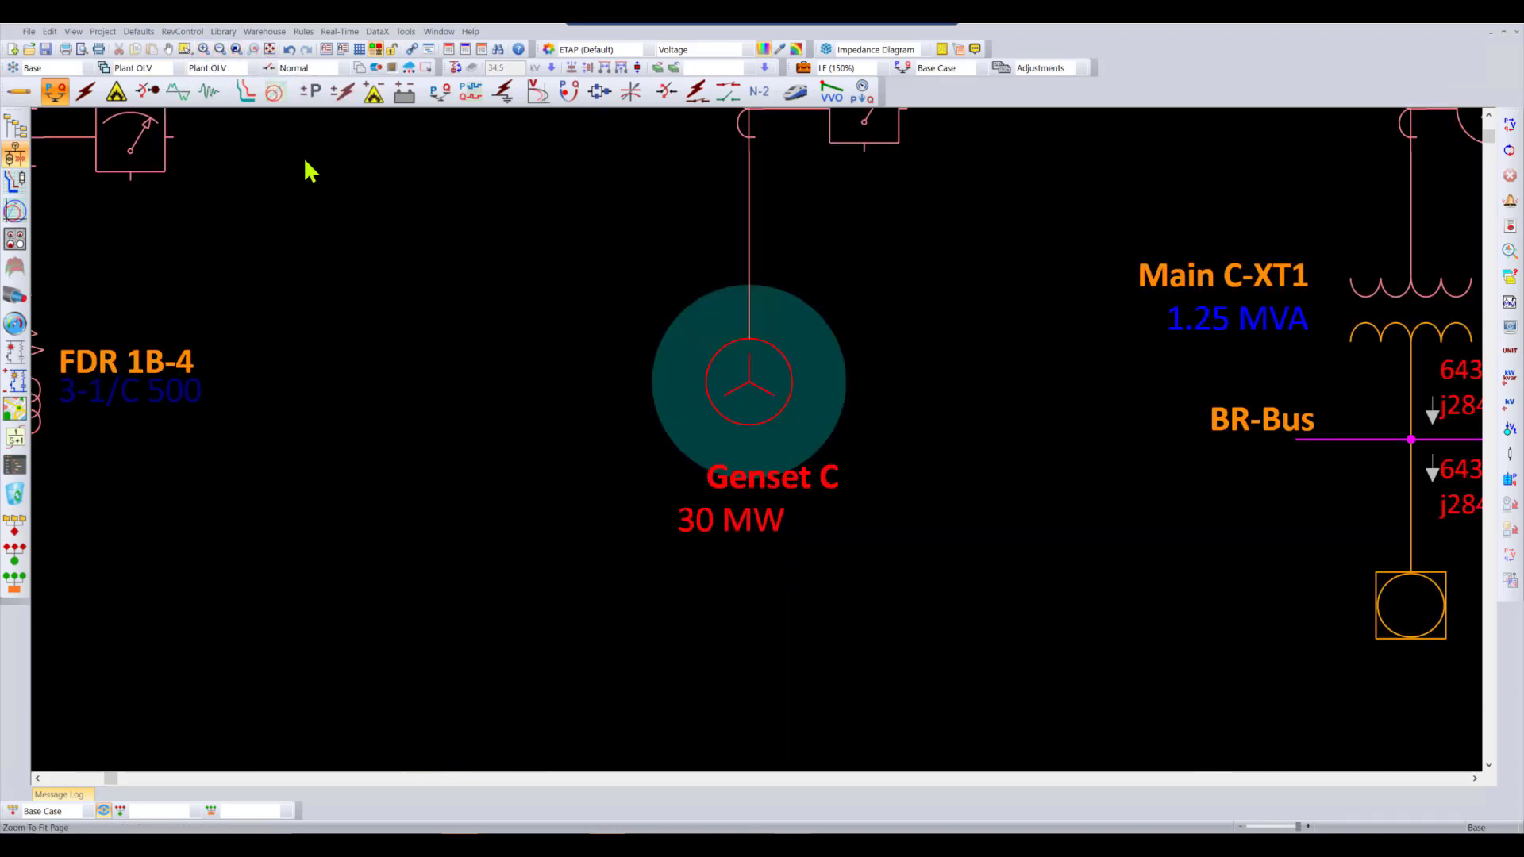
click(270, 50)
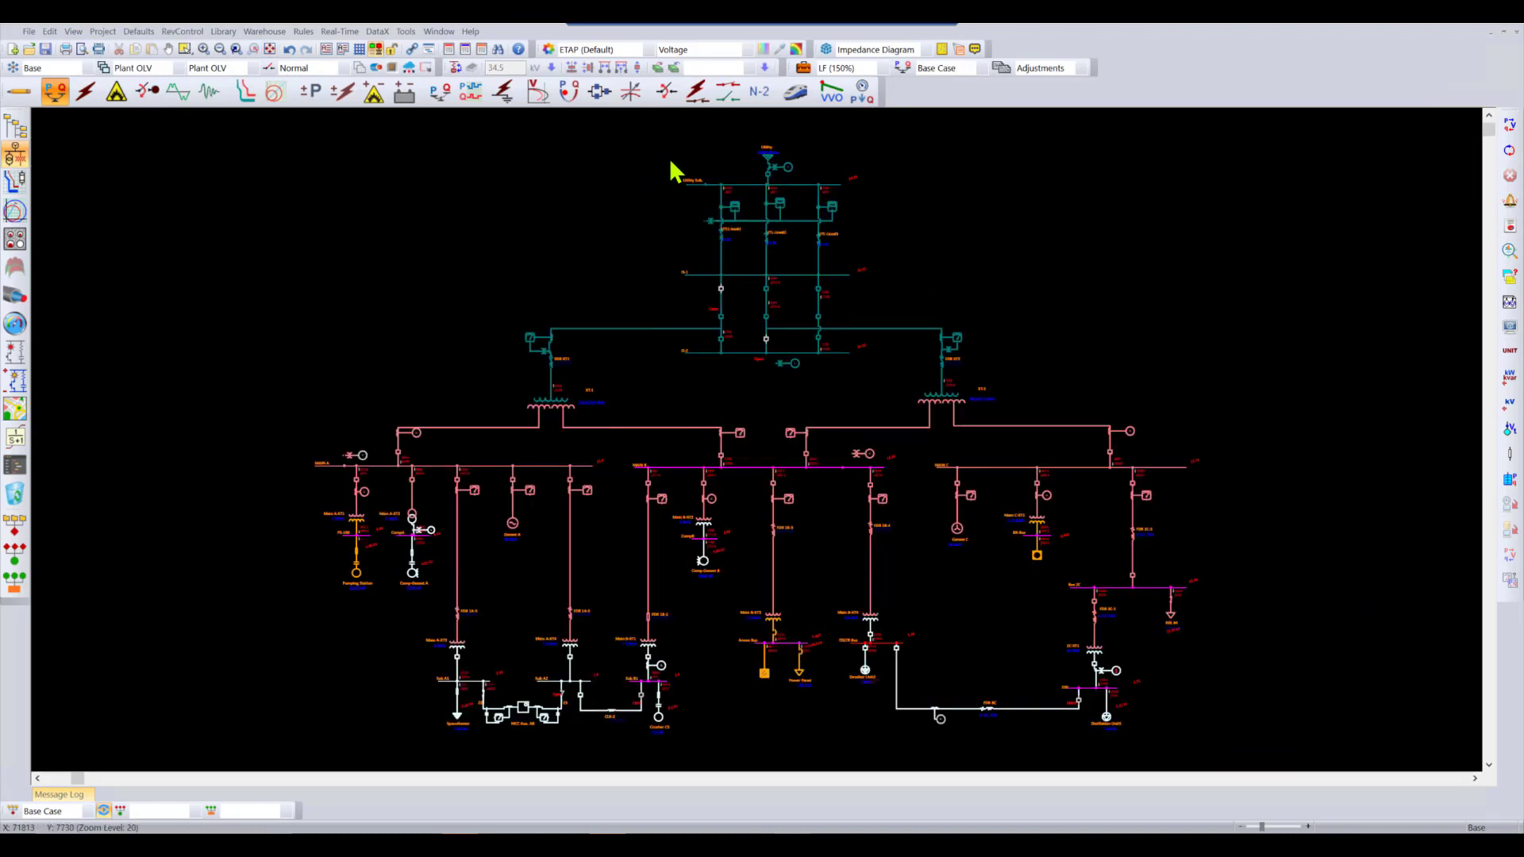
click(799, 89)
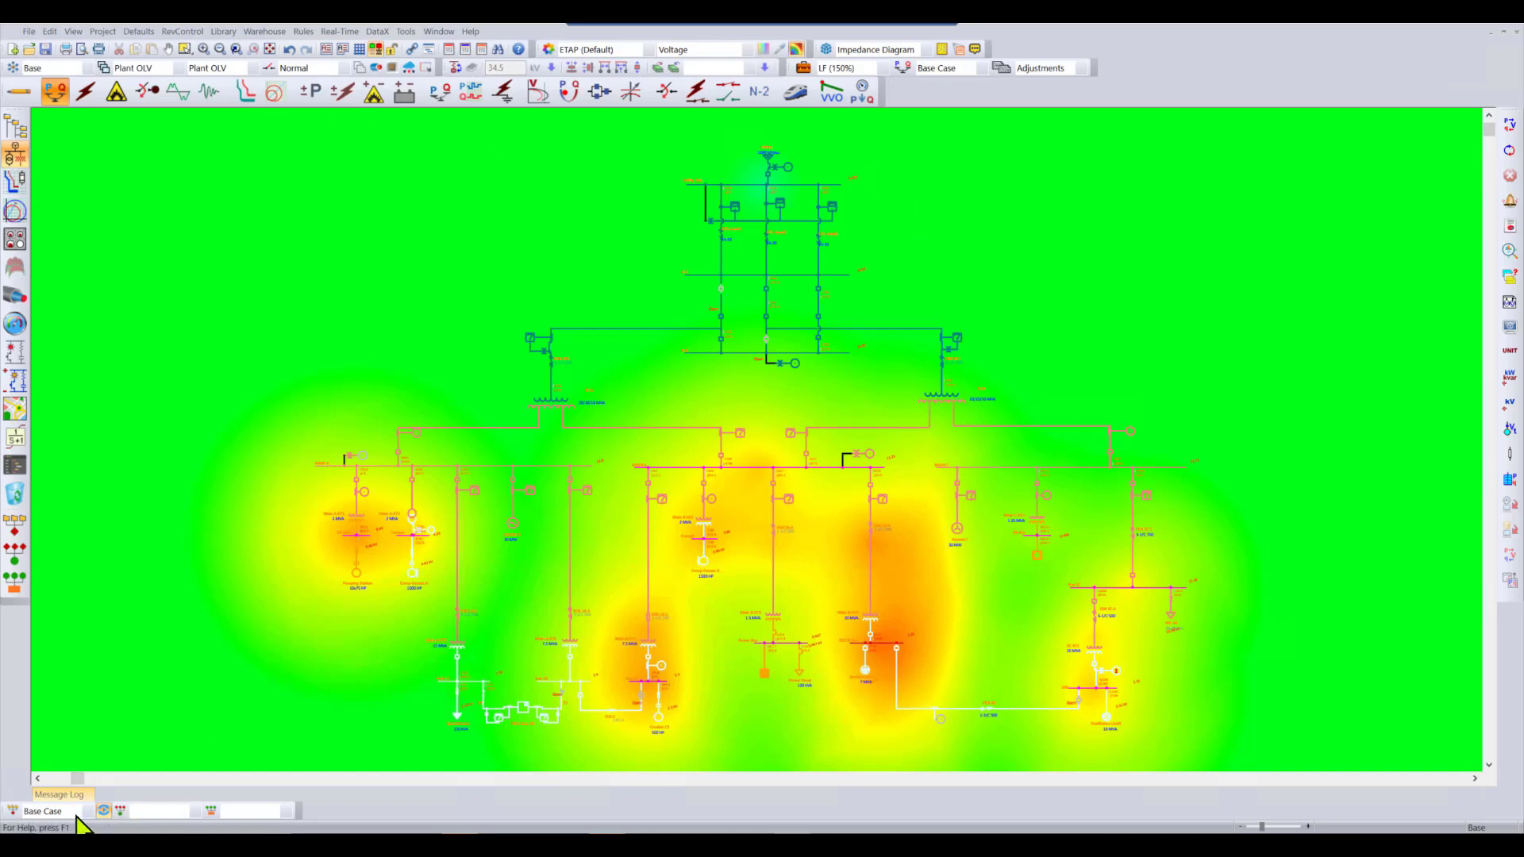
Step: Choose Optimize Voltage from the scenario list to run the OPF study
click(49, 811)
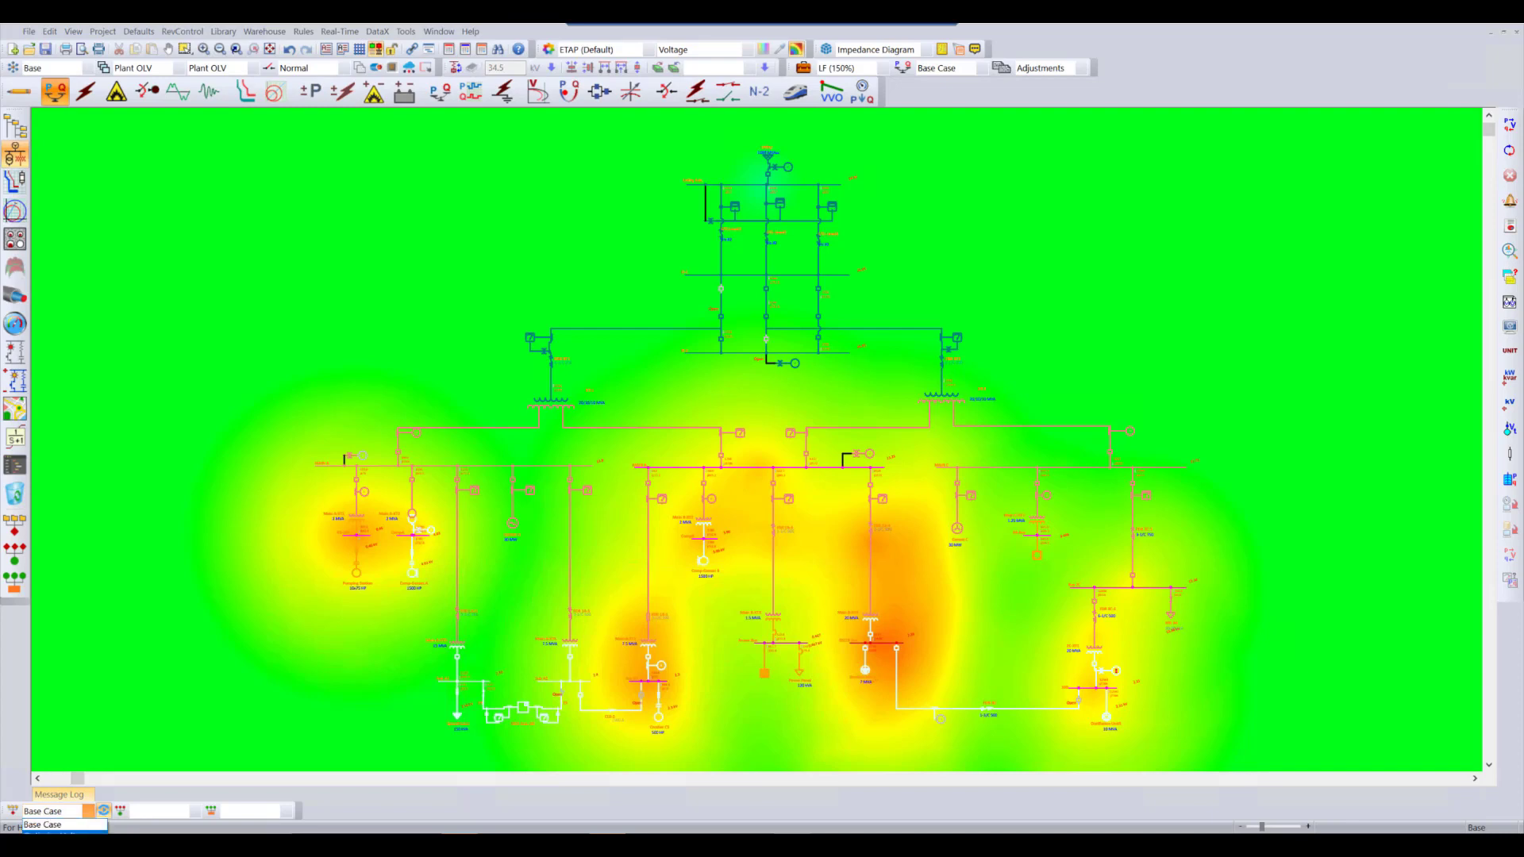
click(64, 833)
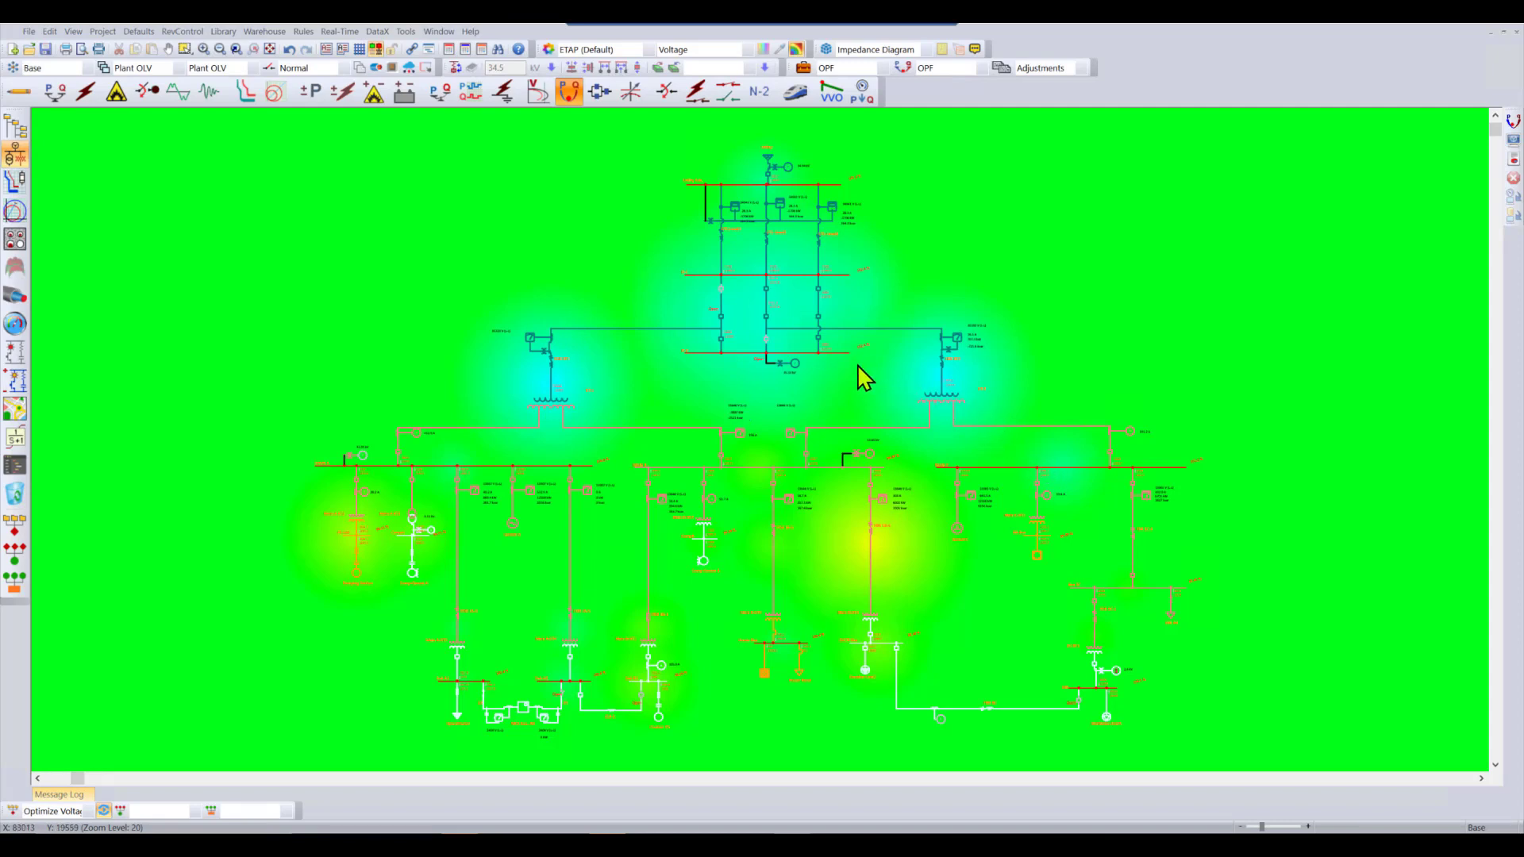
Step: Zoom into the incoming utility buses to check their 102.4% voltages after optimization
click(204, 48)
click(913, 396)
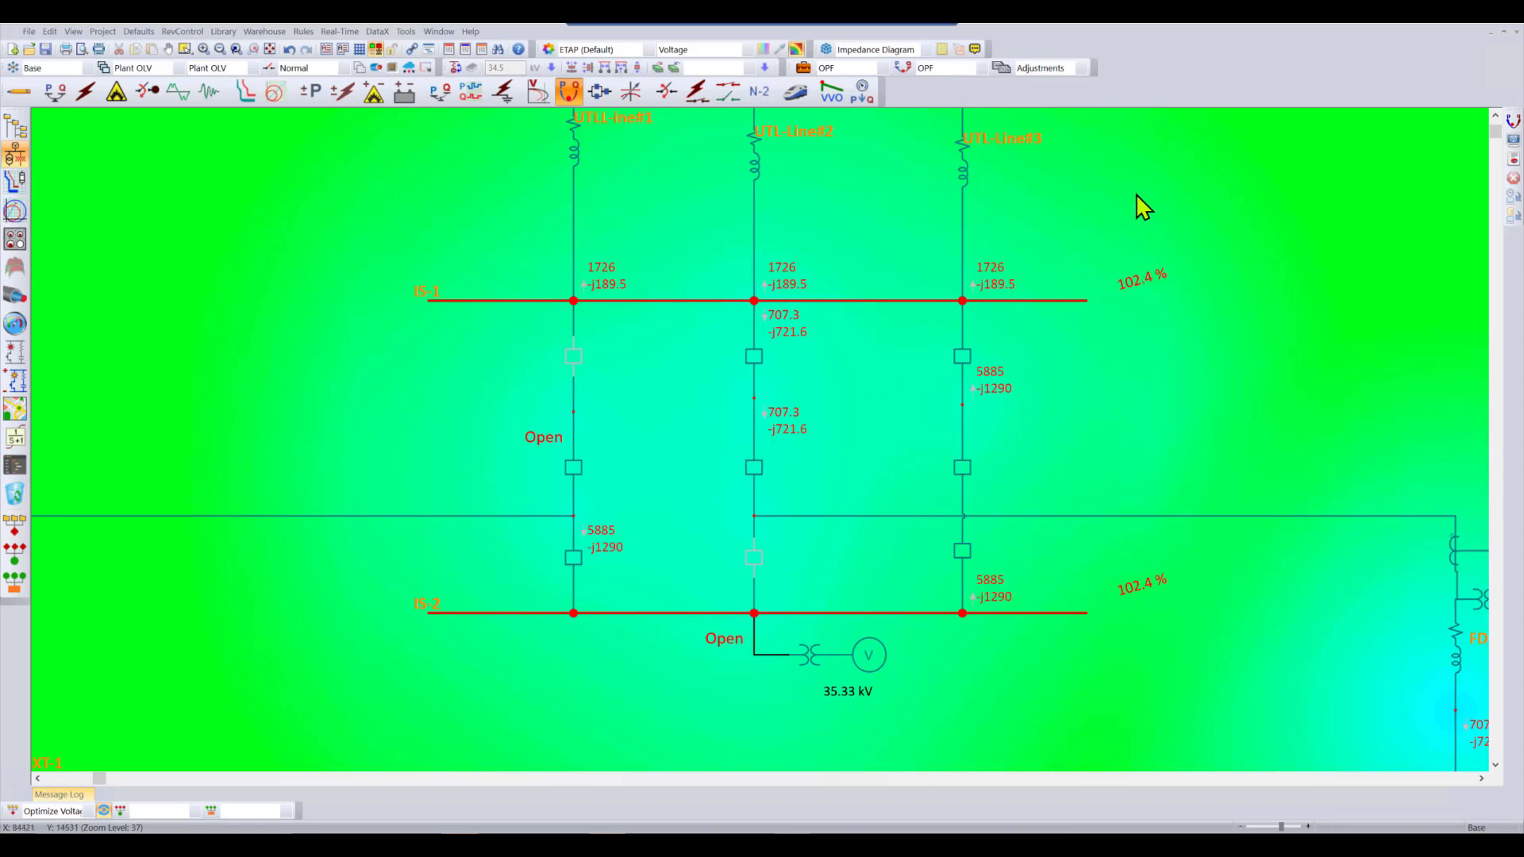
click(1052, 70)
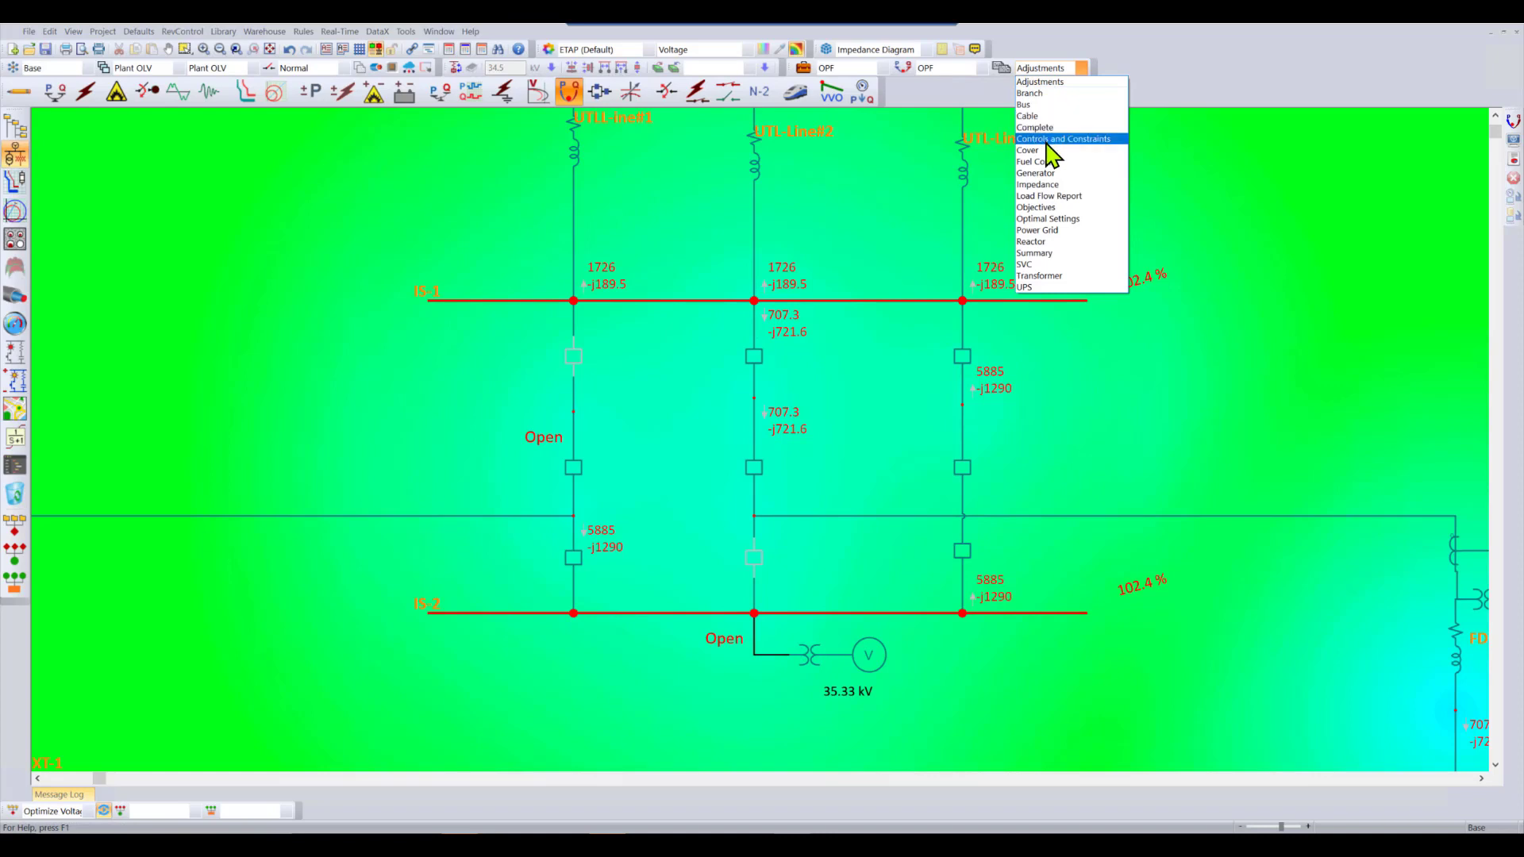
Step: Display the Optimal Settings report showing Genset A 100.78%, Genset C 101.19%, Utility 101.28%
click(1048, 218)
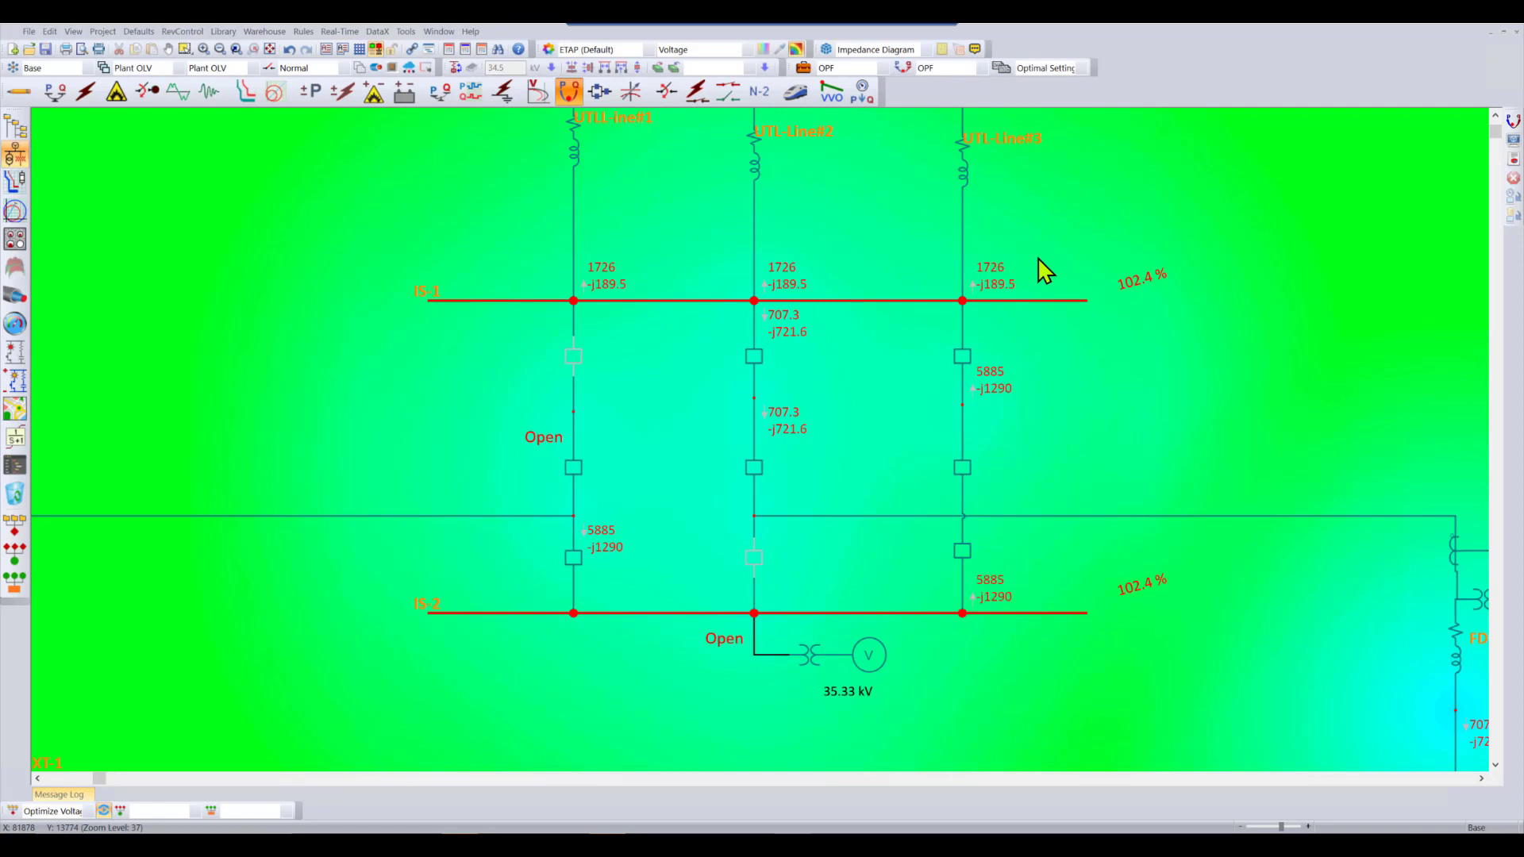
click(750, 143)
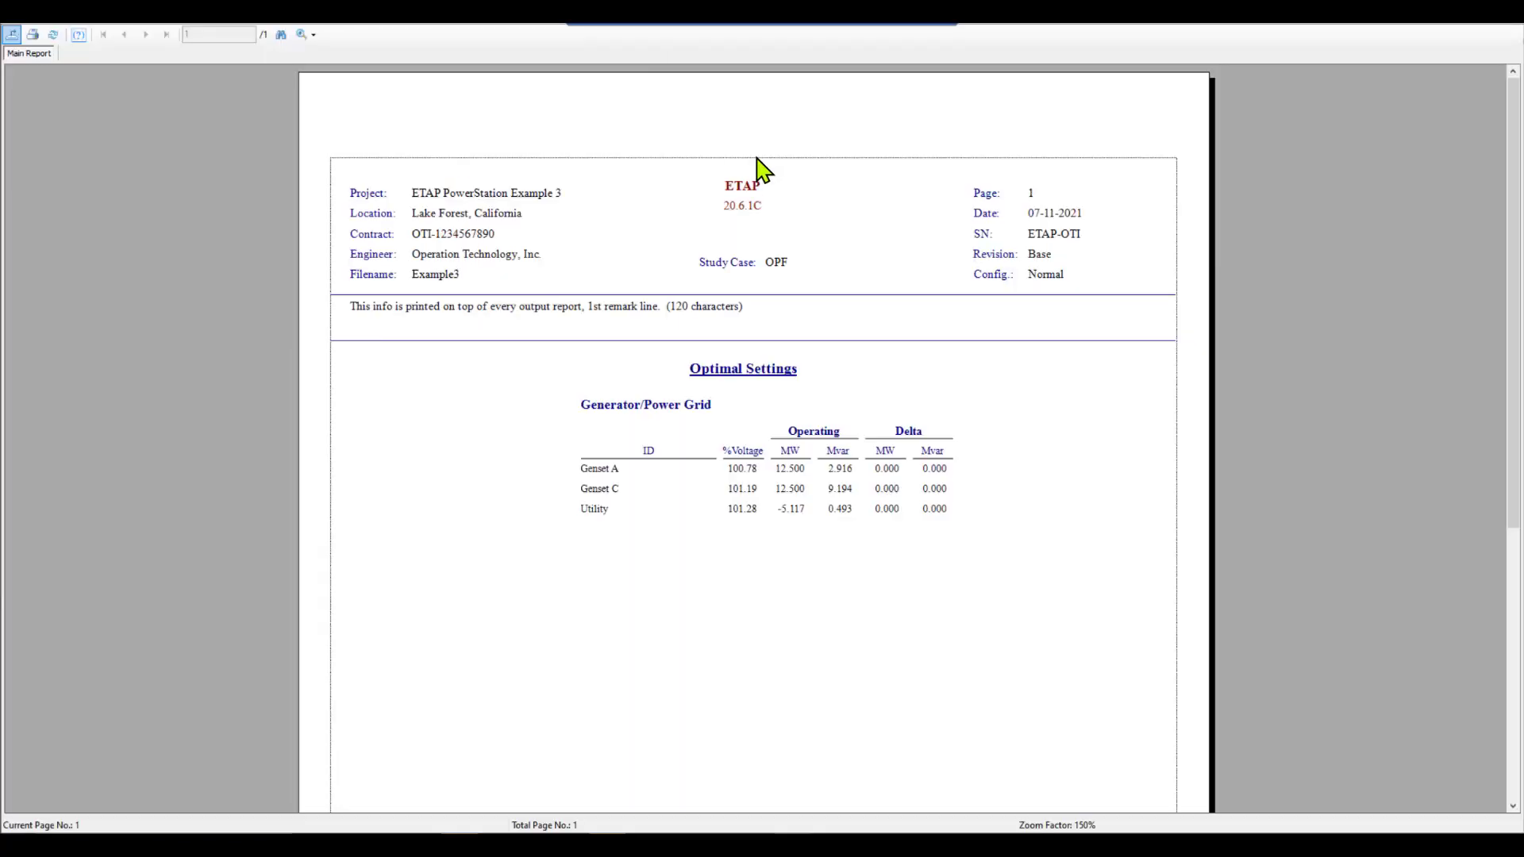